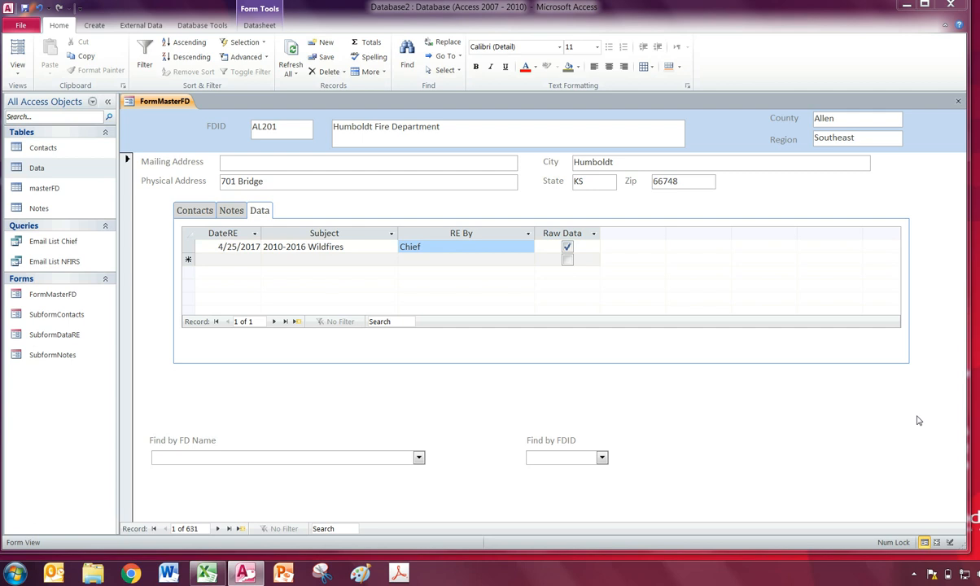
# - Create a new blank form in the database
pyautogui.click(54, 397)
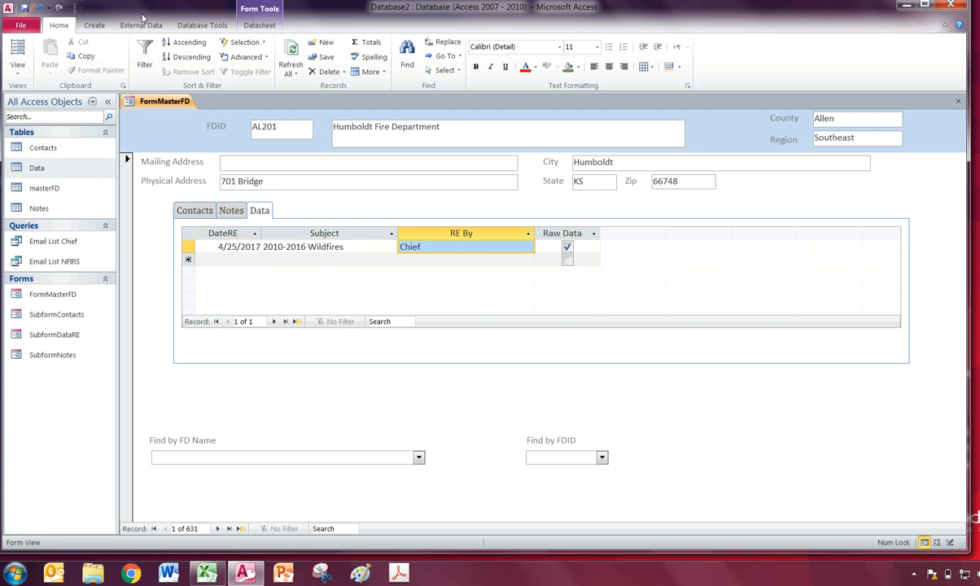
pyautogui.click(94, 25)
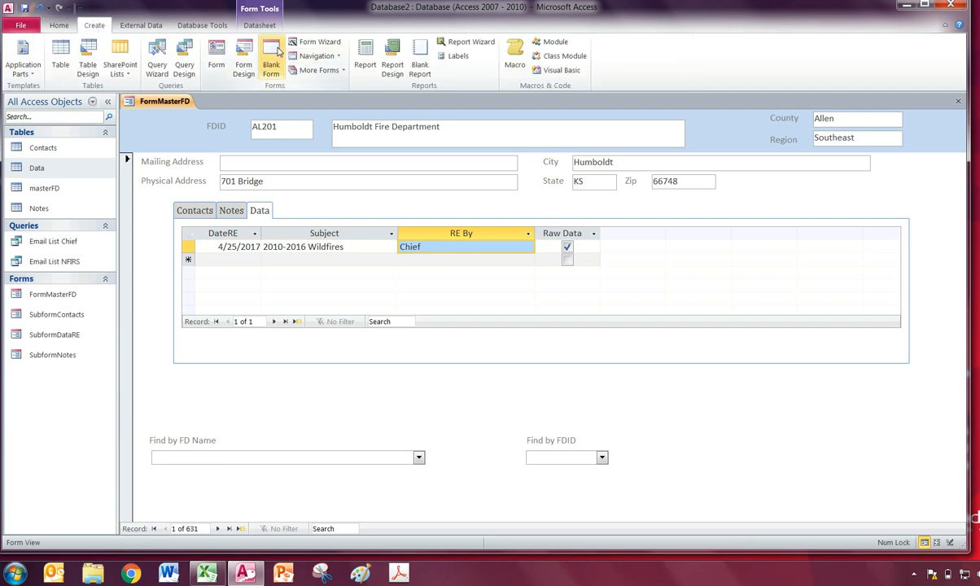
pyautogui.click(271, 61)
pyautogui.click(958, 100)
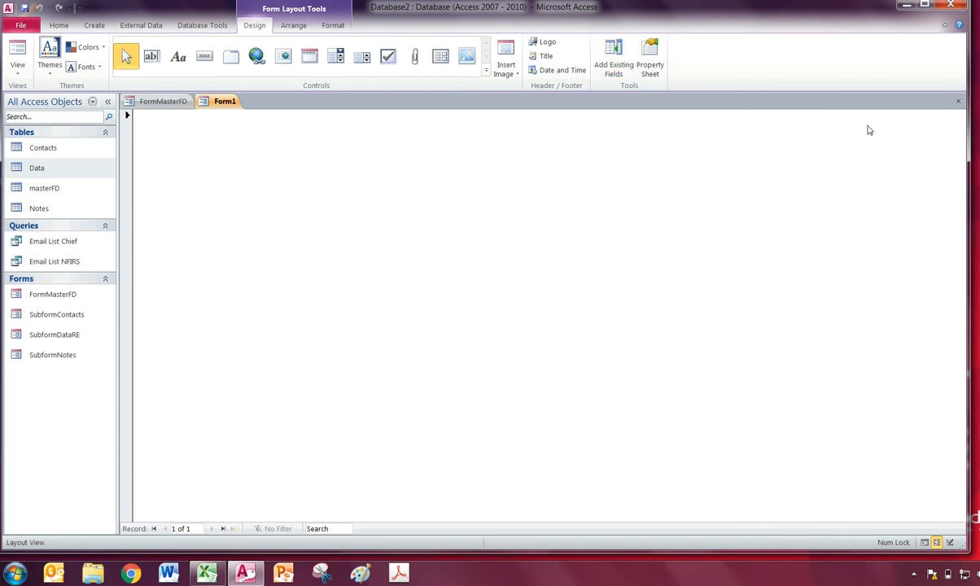
pyautogui.click(566, 160)
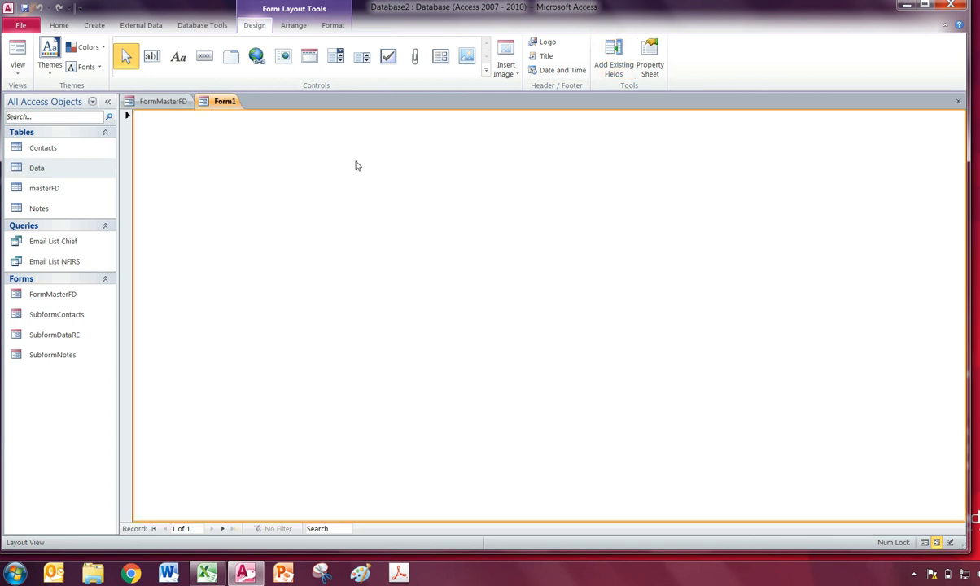
# - Switch the blank form to Design View and enlarge its detail area to about 12 inches wide and 5.5 inches tall
pyautogui.click(18, 69)
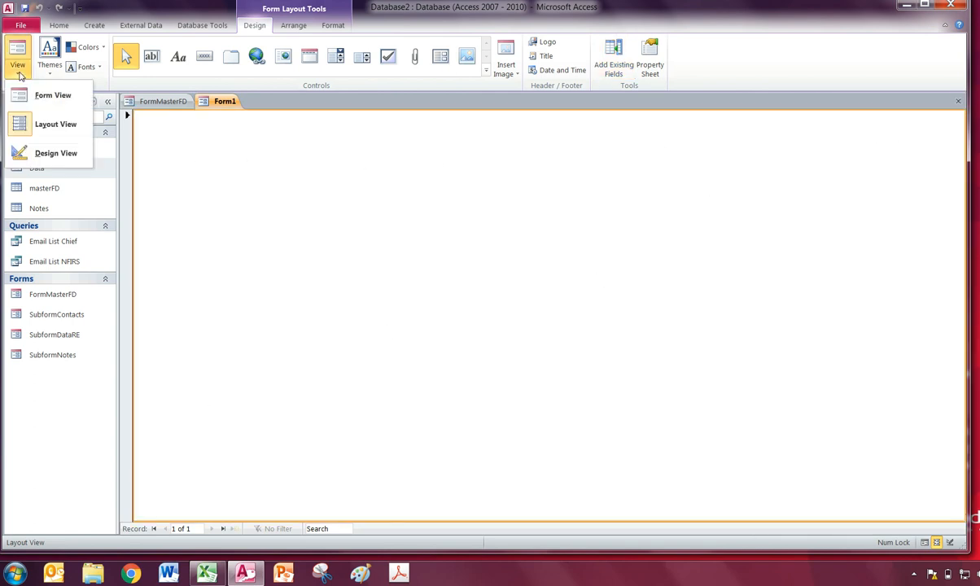
pyautogui.click(26, 157)
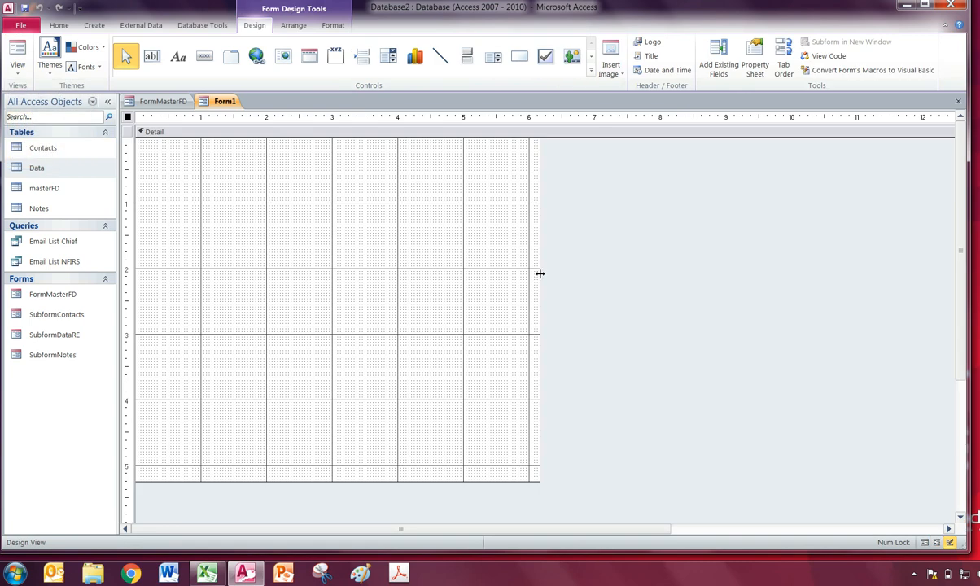
pyautogui.moveTo(899, 300); pyautogui.dragTo(923, 300)
pyautogui.moveTo(541, 480); pyautogui.dragTo(542, 500)
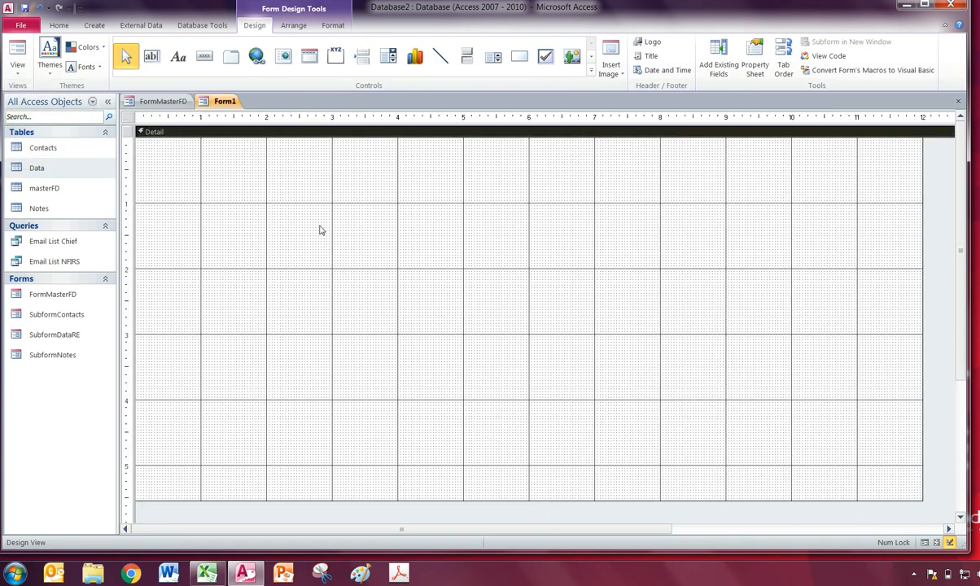
# - Add a label about 8.1 by 0.6 inches near the top of the detail area reading "Shared Contact Database"
pyautogui.click(178, 56)
pyautogui.moveTo(247, 156); pyautogui.dragTo(780, 197)
pyautogui.write('Share')
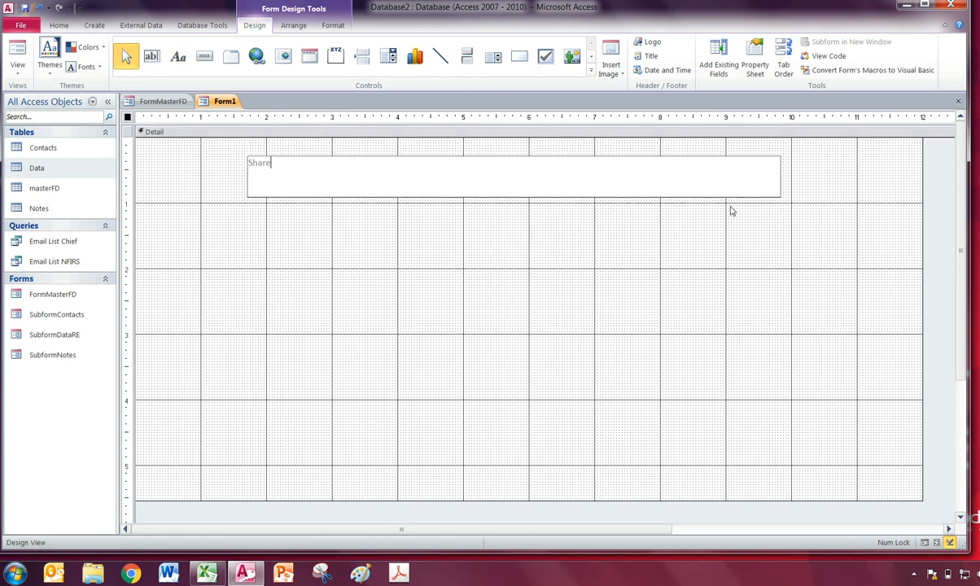
pyautogui.write('d Contact Database')
pyautogui.rightClick(471, 186)
pyautogui.click(436, 186)
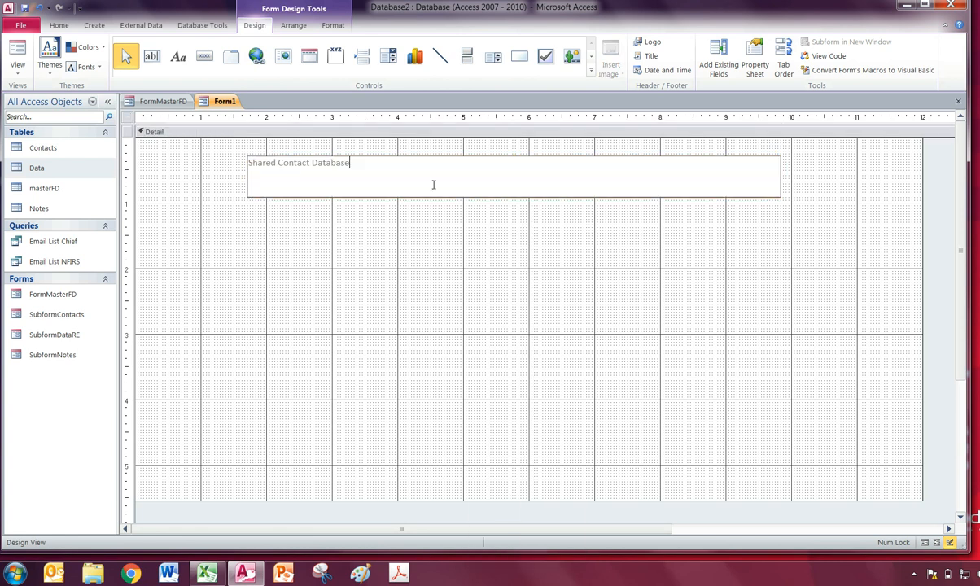
pyautogui.click(395, 220)
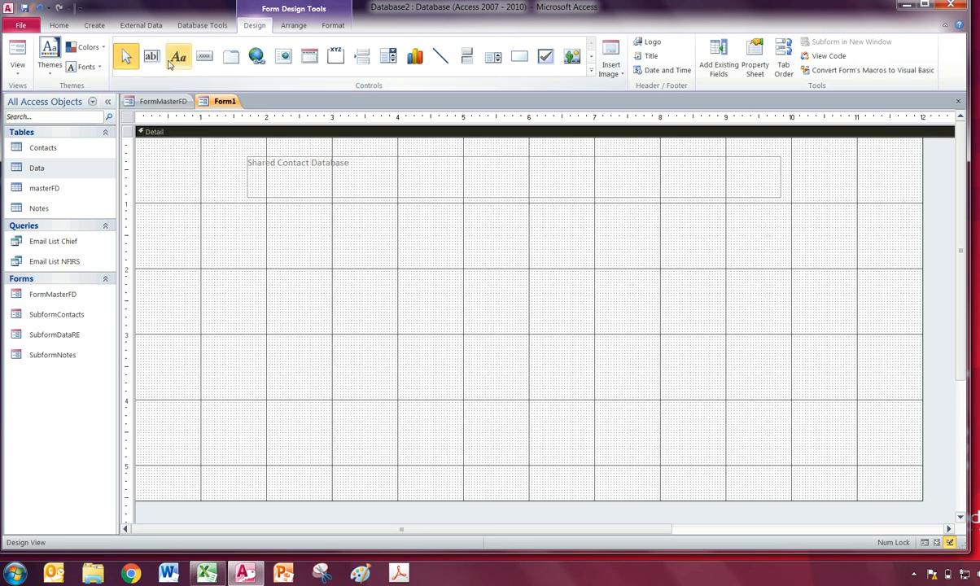
# - Set the title label's font size to 36 in its properties and close the property sheet
pyautogui.click(436, 192)
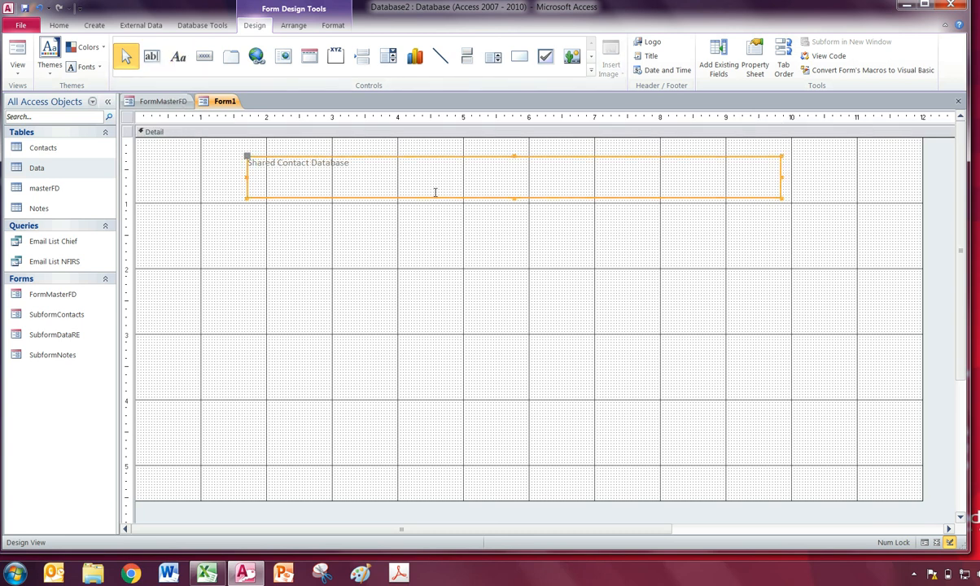
pyautogui.rightClick(435, 194)
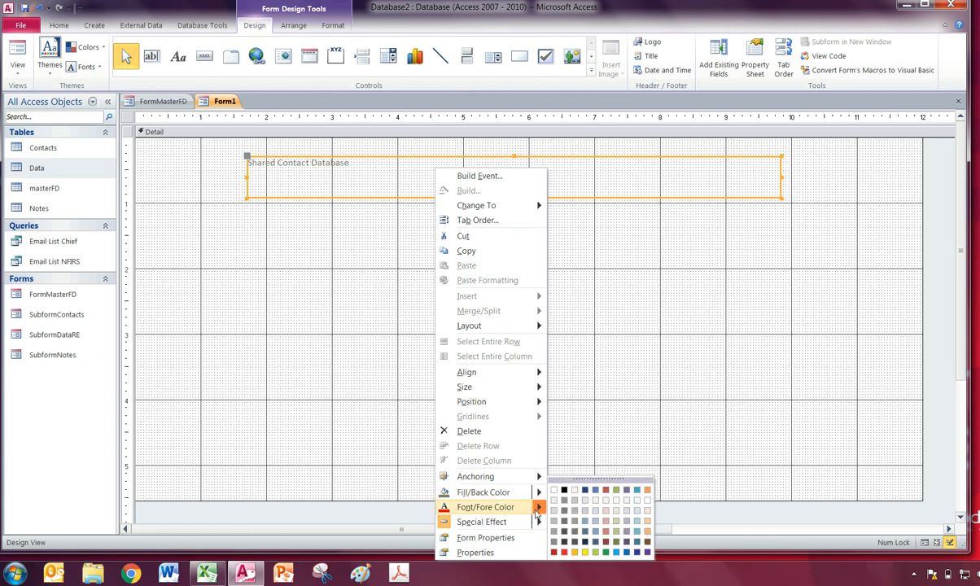
pyautogui.click(503, 553)
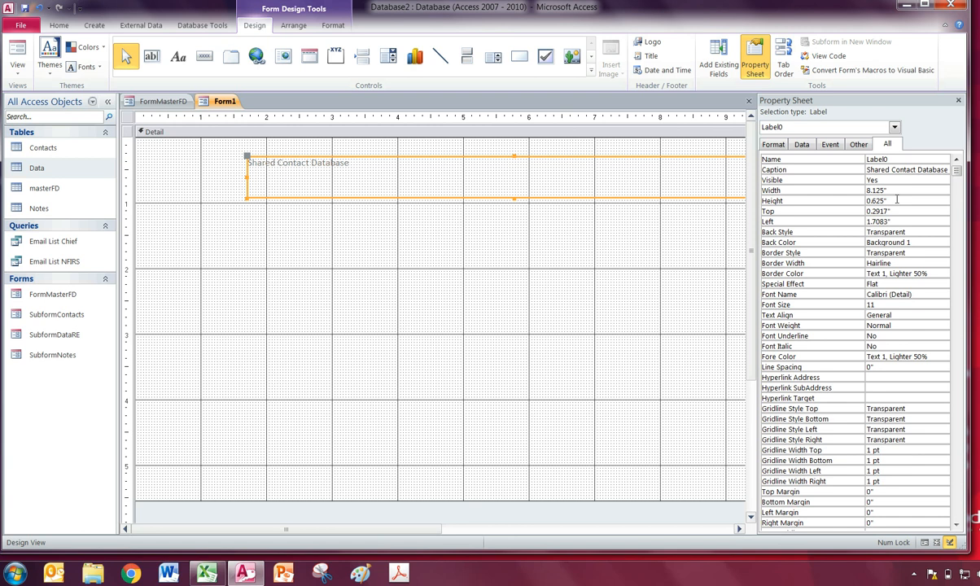
pyautogui.click(892, 304)
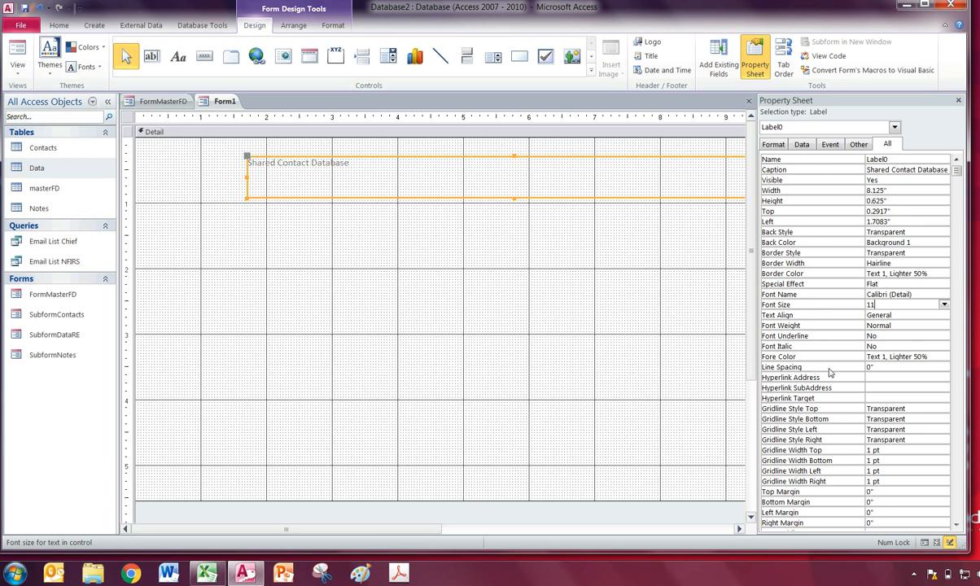
pyautogui.click(945, 305)
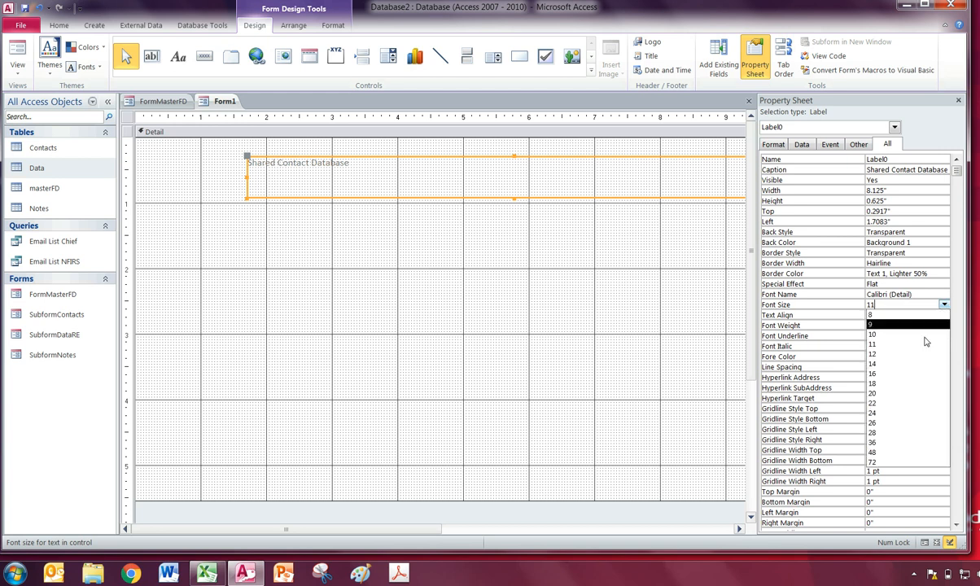
pyautogui.click(899, 441)
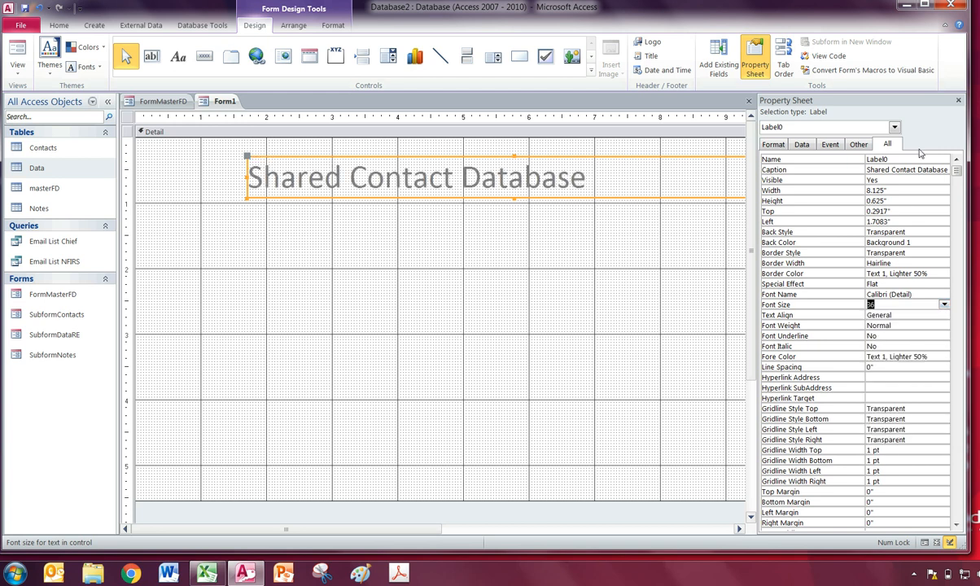
pyautogui.click(958, 101)
# - Narrow the title label to about 5.5 inches and move it toward the horizontal centre of the form
pyautogui.click(820, 175)
pyautogui.click(735, 198)
pyautogui.click(735, 198)
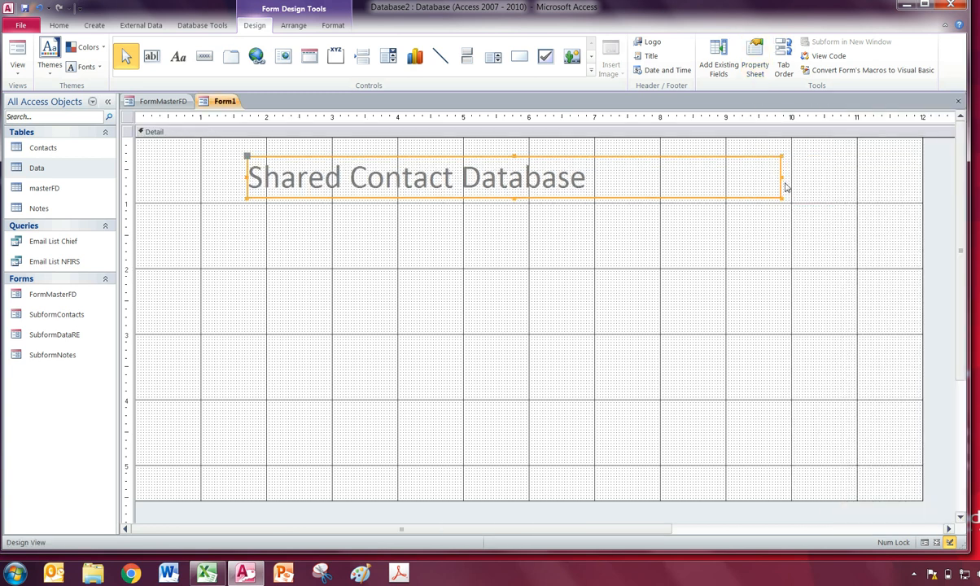
pyautogui.moveTo(780, 177); pyautogui.dragTo(662, 200)
pyautogui.click(169, 282)
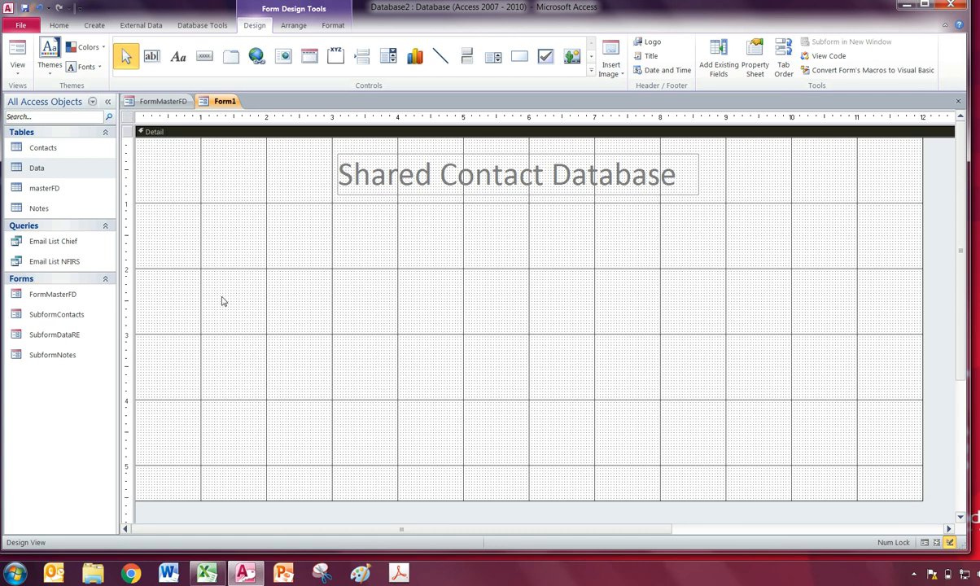
# - Add a command button below the title with the Open Form operation, opening FormMasterFD and showing all records
pyautogui.click(205, 59)
pyautogui.moveTo(203, 247); pyautogui.dragTo(458, 275)
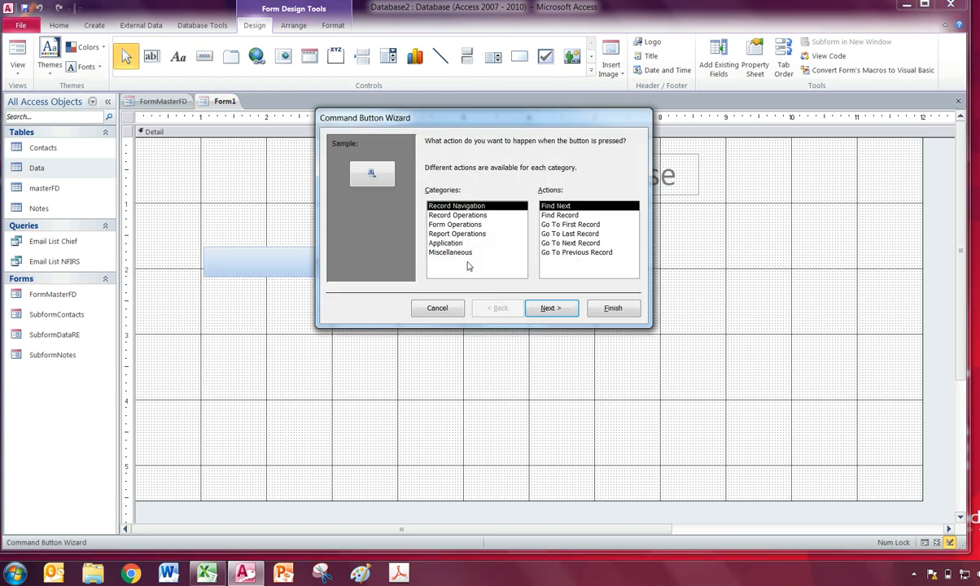
pyautogui.click(473, 225)
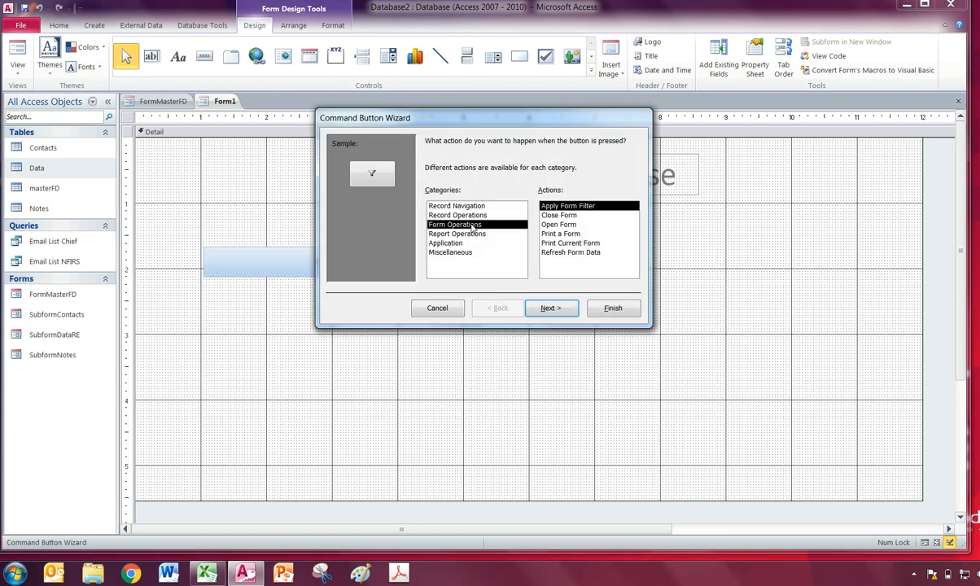
pyautogui.click(570, 224)
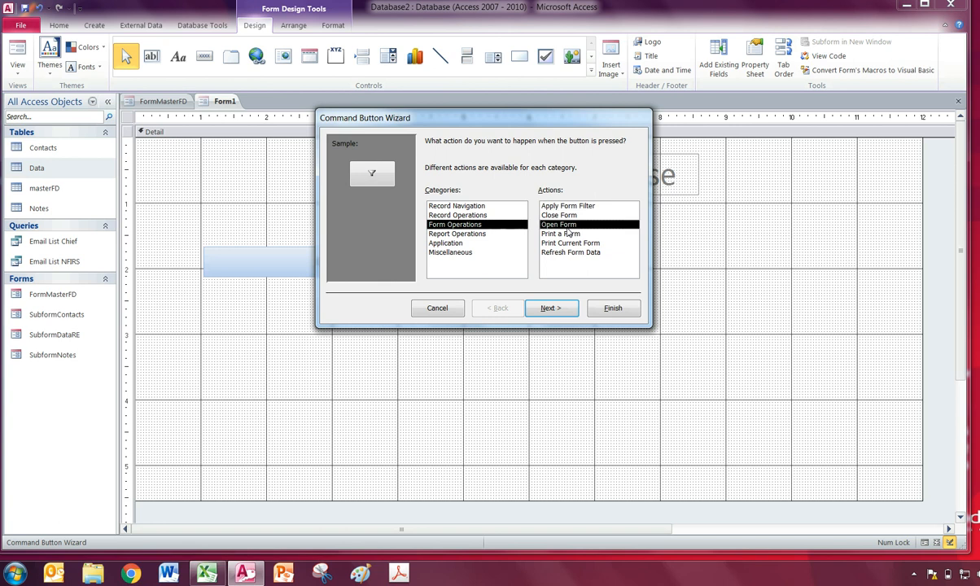
pyautogui.click(552, 310)
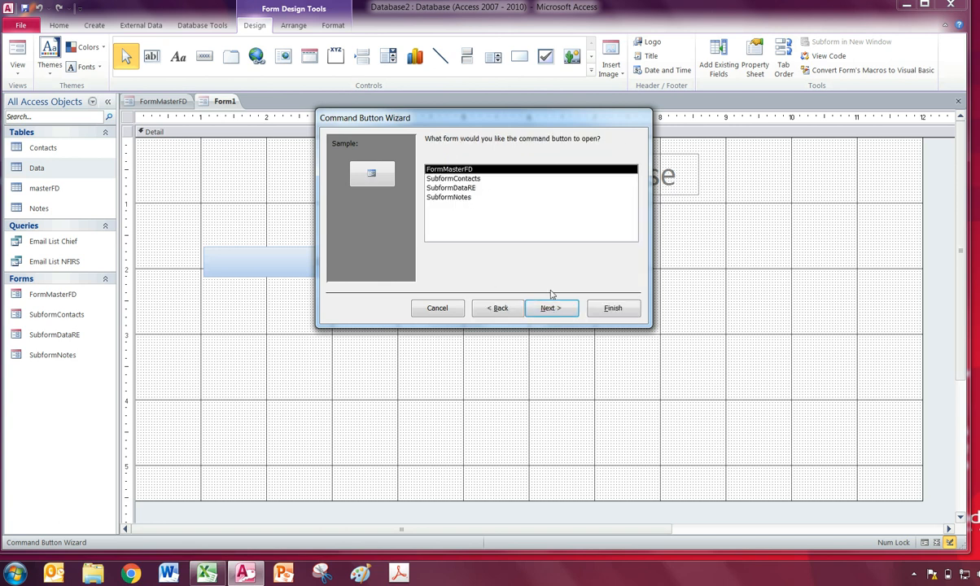
pyautogui.click(567, 315)
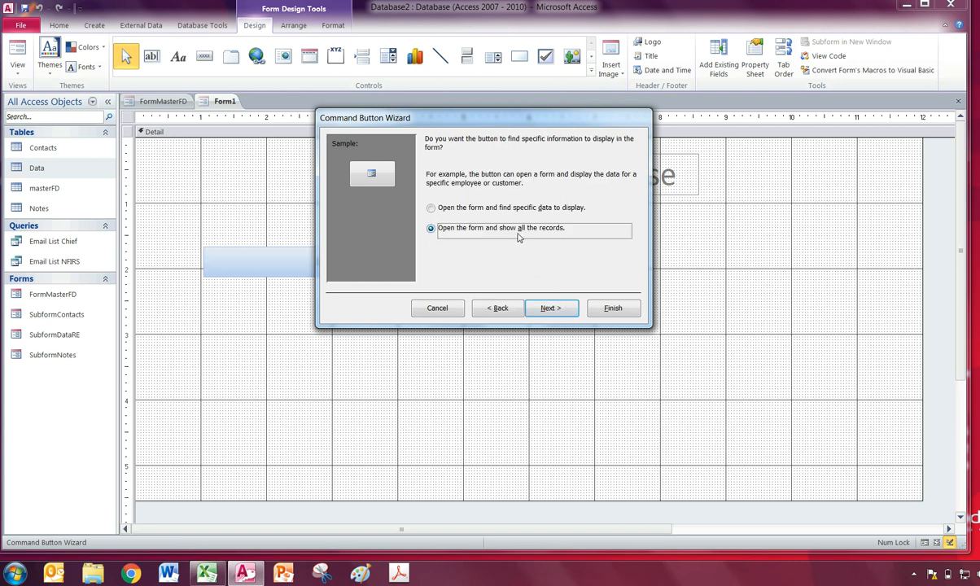
pyautogui.click(531, 306)
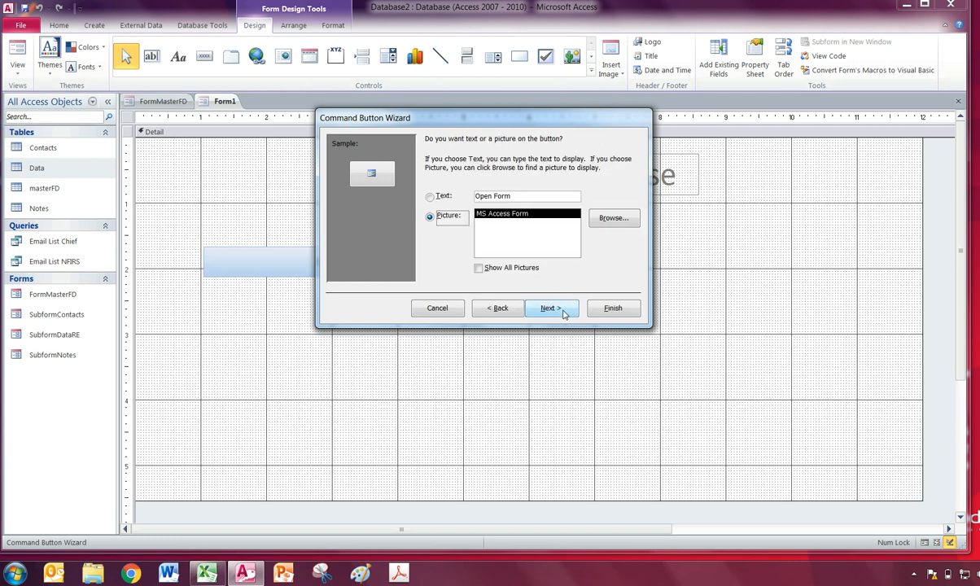
# - Give the button the text "View Fire Department Information", name it B_OpenFormMasterFD and finish the wizard
pyautogui.click(430, 197)
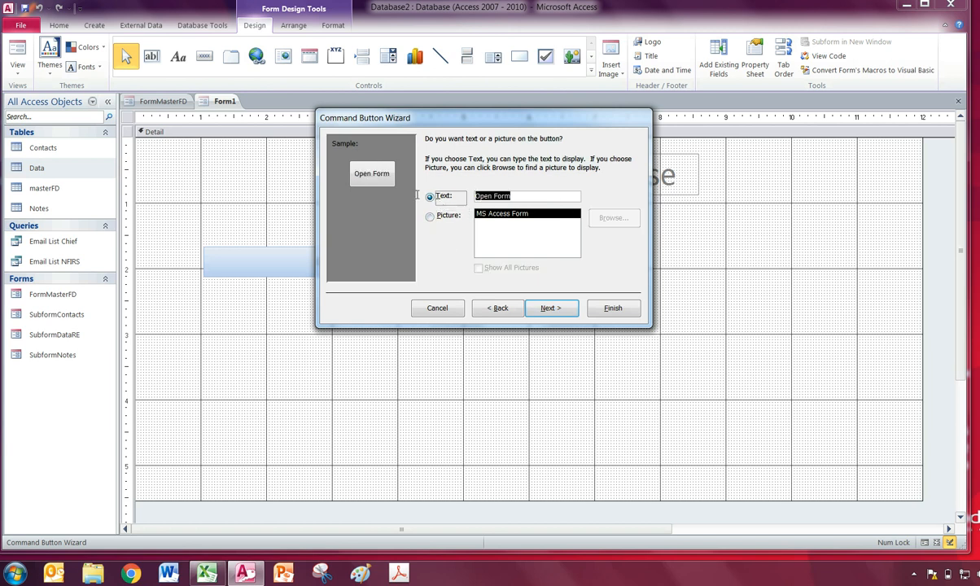
pyautogui.write('View Fire ')
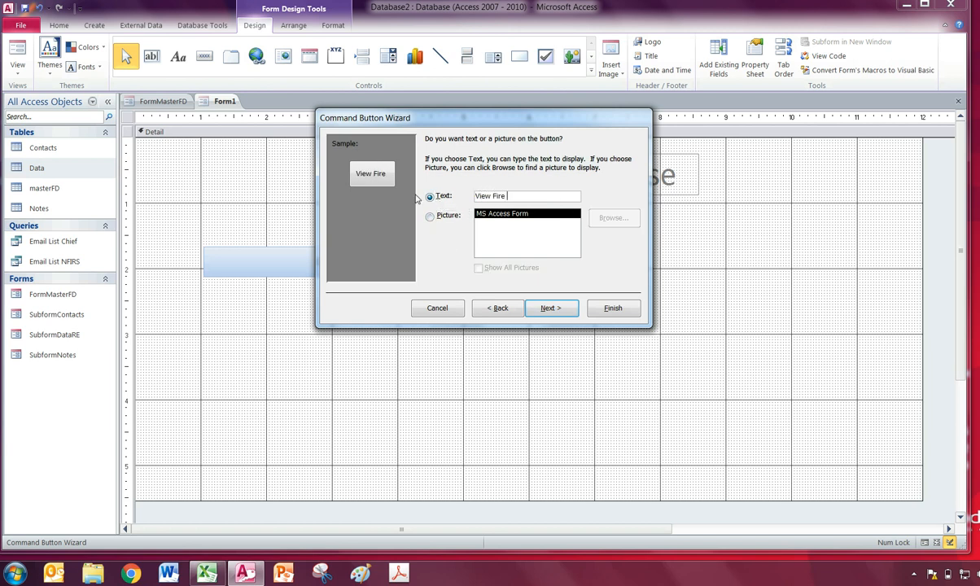
pyautogui.write('Department In')
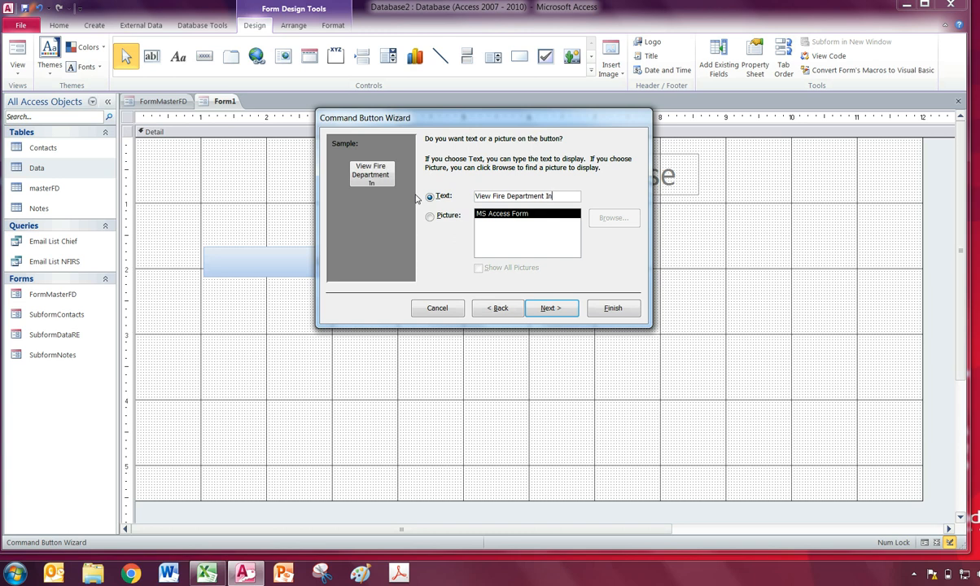
pyautogui.write('formation')
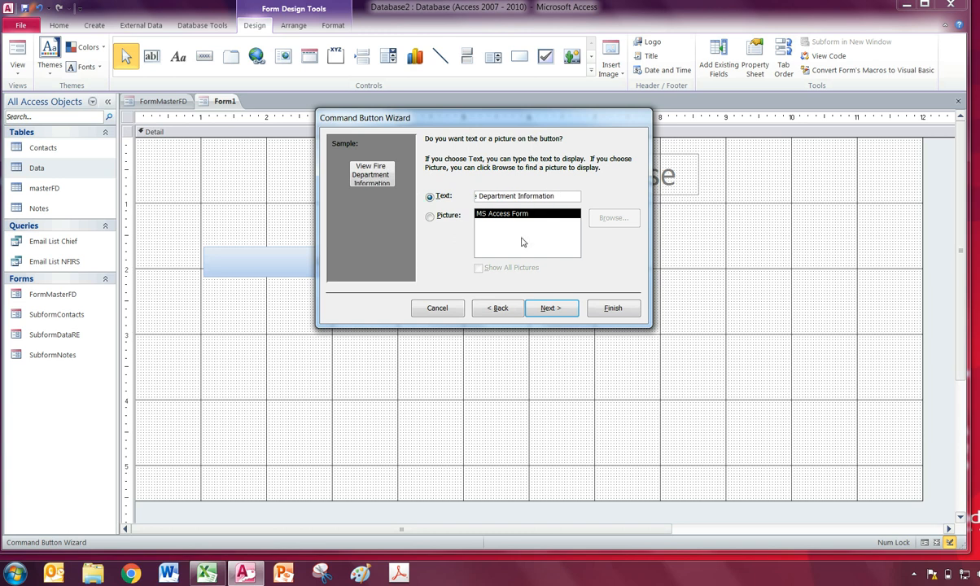
pyautogui.click(560, 316)
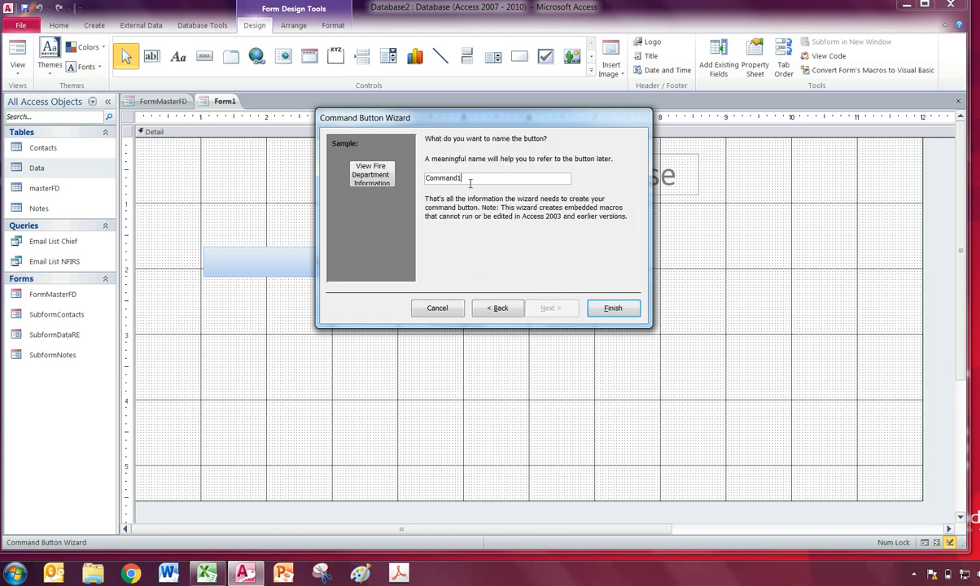
pyautogui.write('B_OpenFormMasterFD')
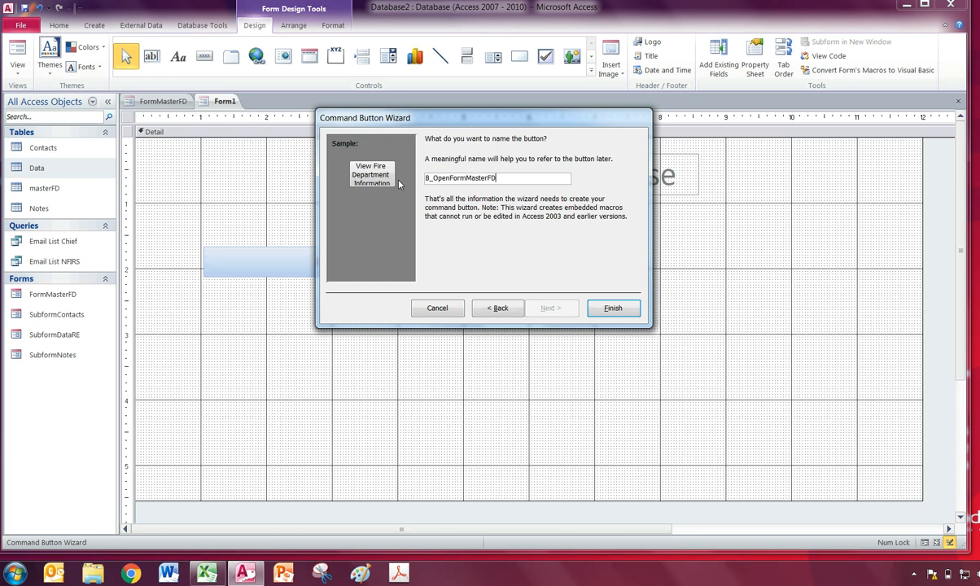
pyautogui.click(612, 308)
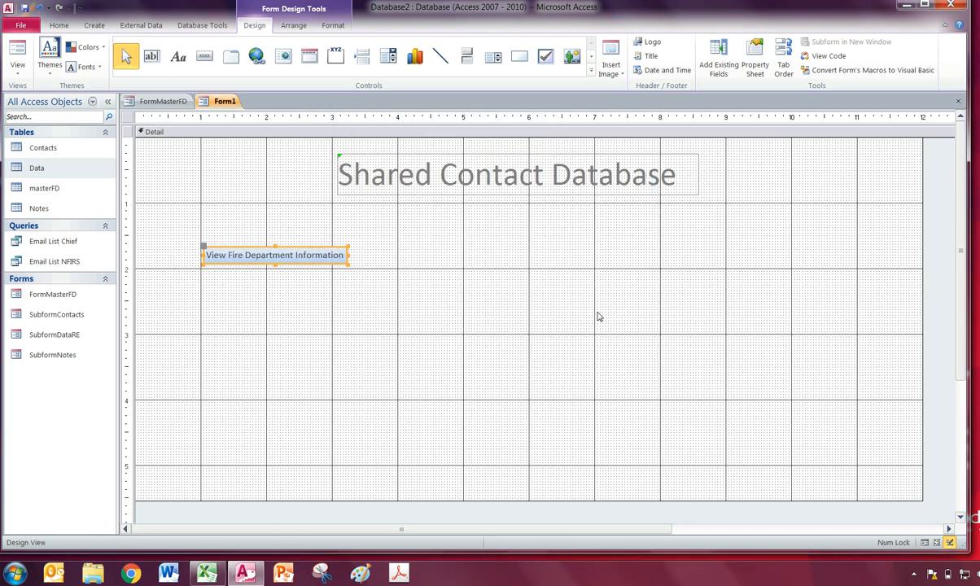
pyautogui.click(377, 305)
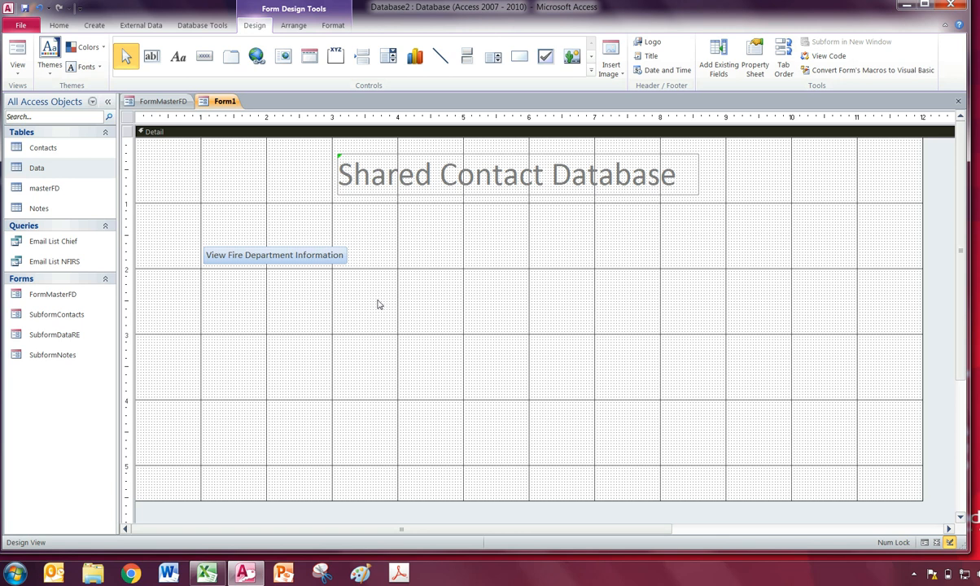
# - Display the new form in Form View and test the View Fire Department Information button
pyautogui.click(297, 256)
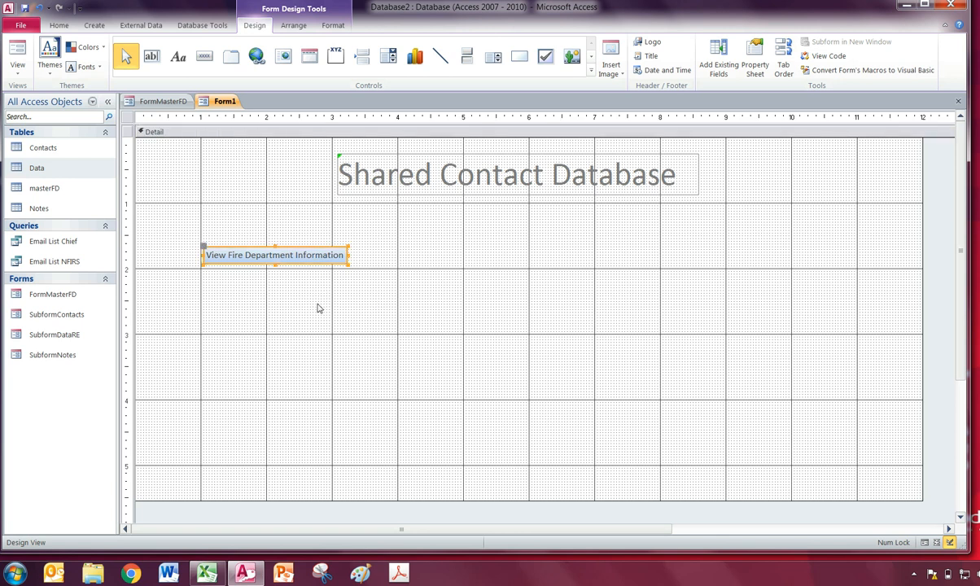
pyautogui.click(18, 54)
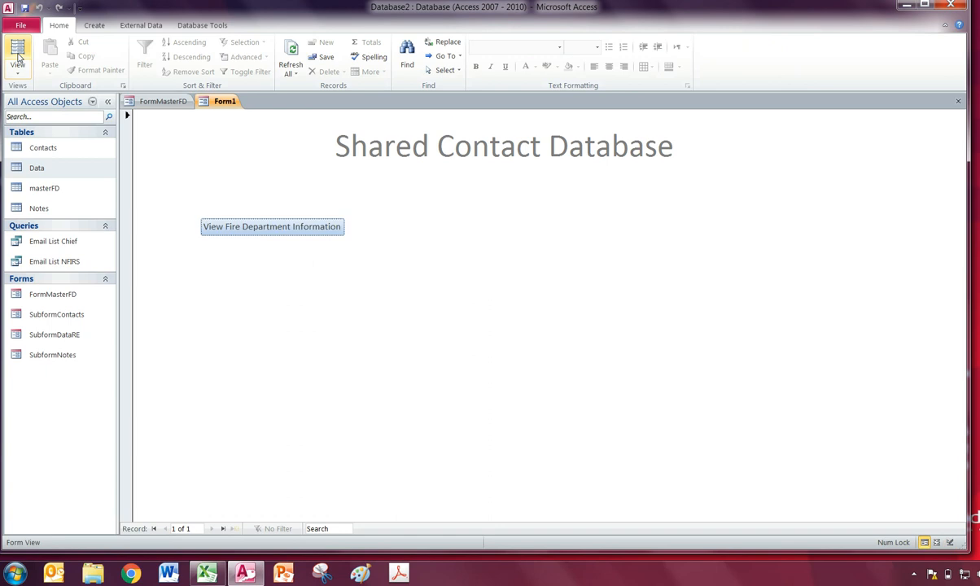
pyautogui.click(287, 232)
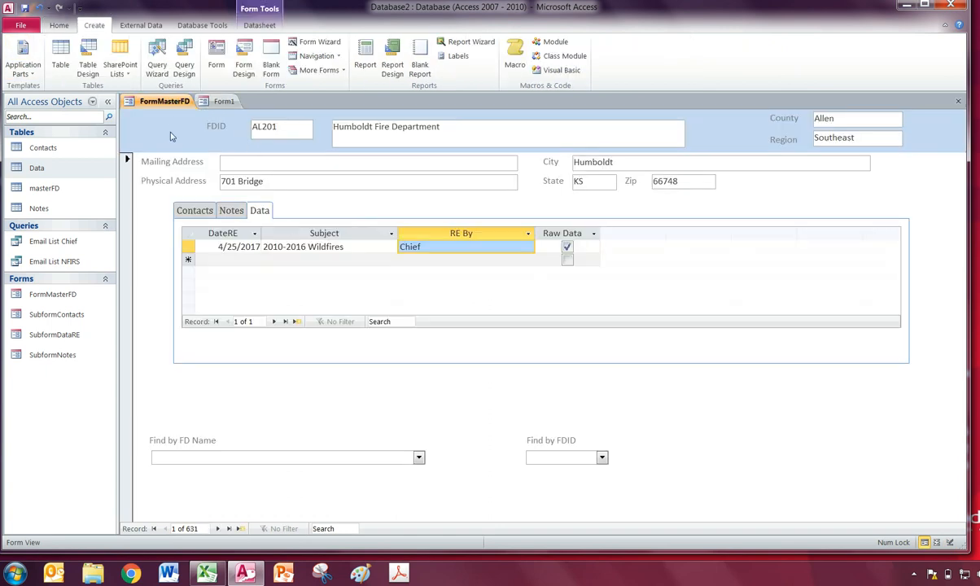
# - Switch back and forth between the opened FormMasterFD and the menu form, ending on the menu form
pyautogui.click(222, 102)
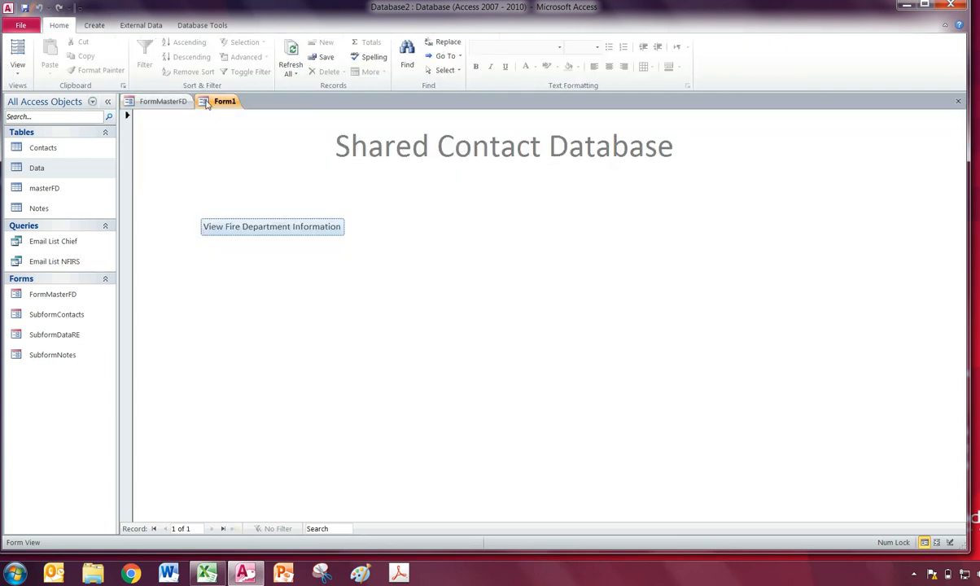
pyautogui.click(165, 101)
pyautogui.click(223, 100)
pyautogui.click(171, 101)
pyautogui.click(225, 102)
# - In Design View, add a command button below the fire department button that runs the Email List Chief query
pyautogui.click(17, 69)
pyautogui.click(49, 153)
pyautogui.click(203, 65)
pyautogui.moveTo(203, 284); pyautogui.dragTo(374, 319)
pyautogui.click(456, 254)
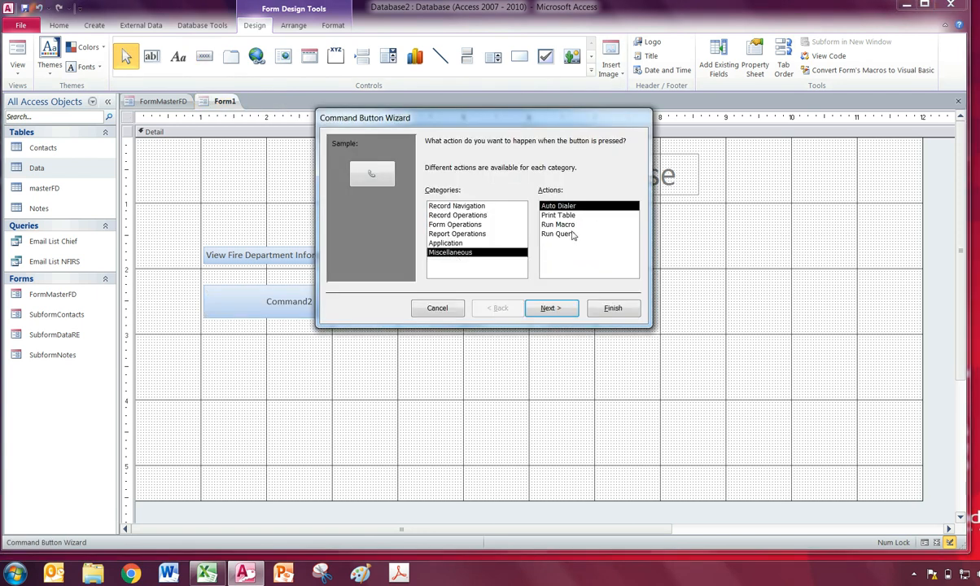
pyautogui.click(573, 235)
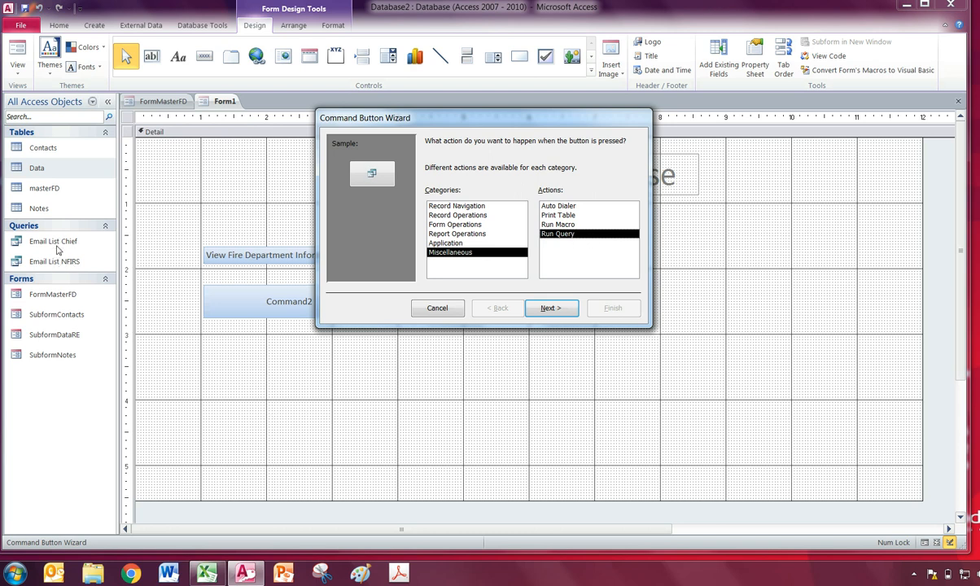
pyautogui.click(483, 254)
pyautogui.click(572, 235)
pyautogui.click(551, 308)
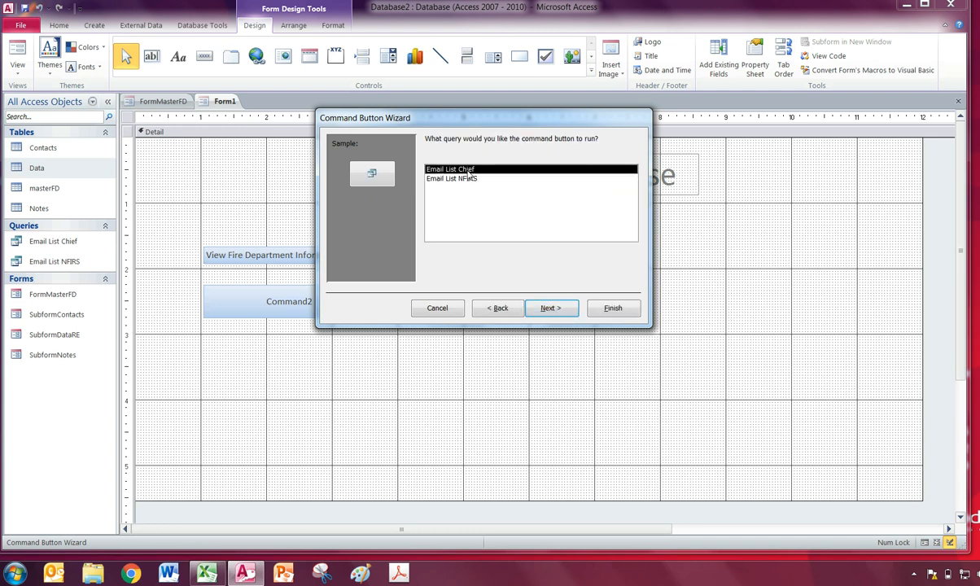
pyautogui.click(551, 309)
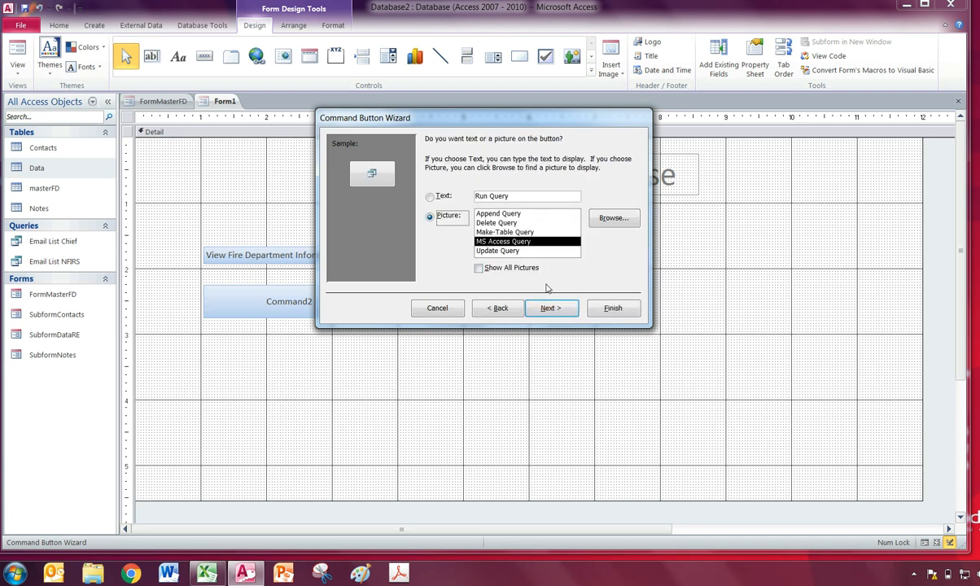
# - Give the button the text "Email List: Chiefs", name it B_EmailListChiefs and finish the wizard
pyautogui.click(430, 197)
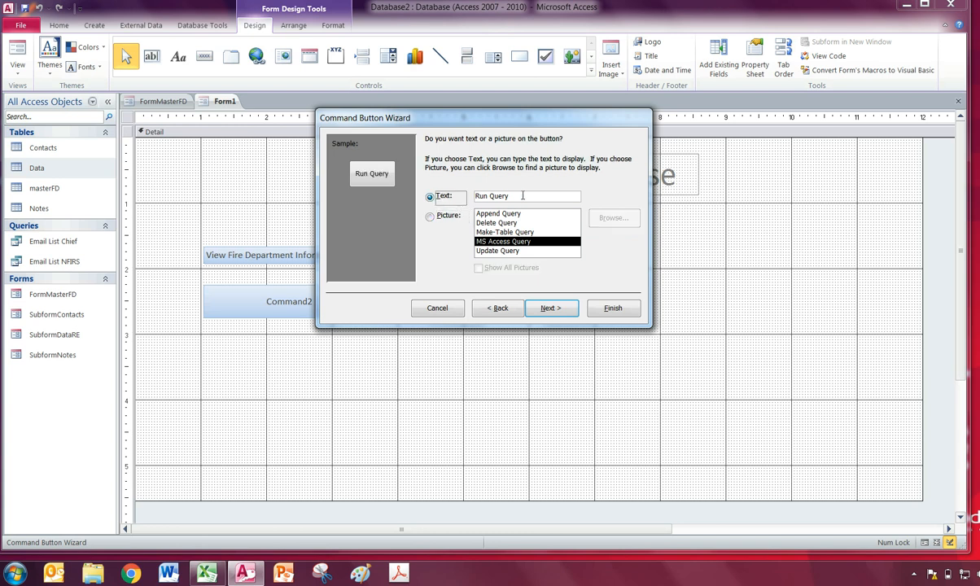
pyautogui.write('Email Li')
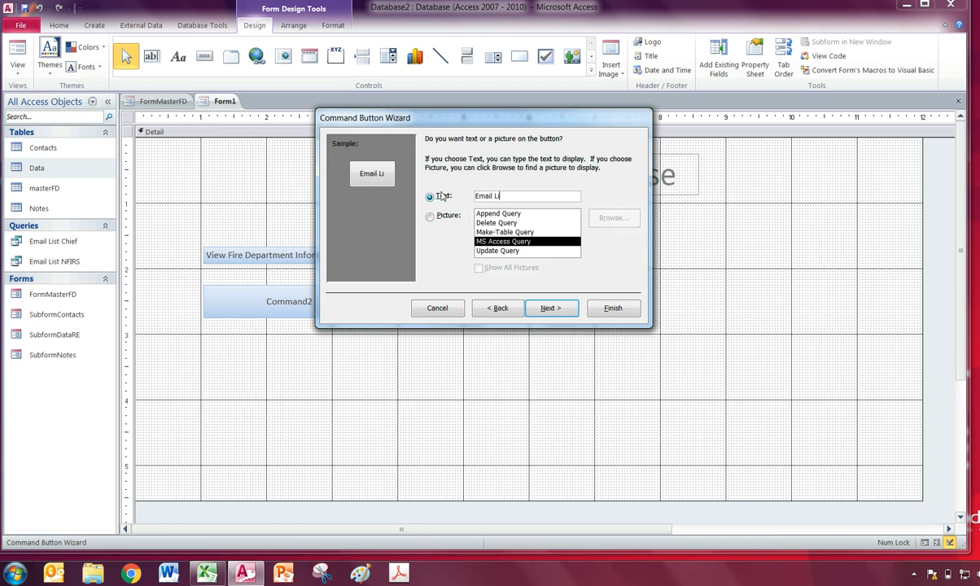
pyautogui.write('st: Chiefs')
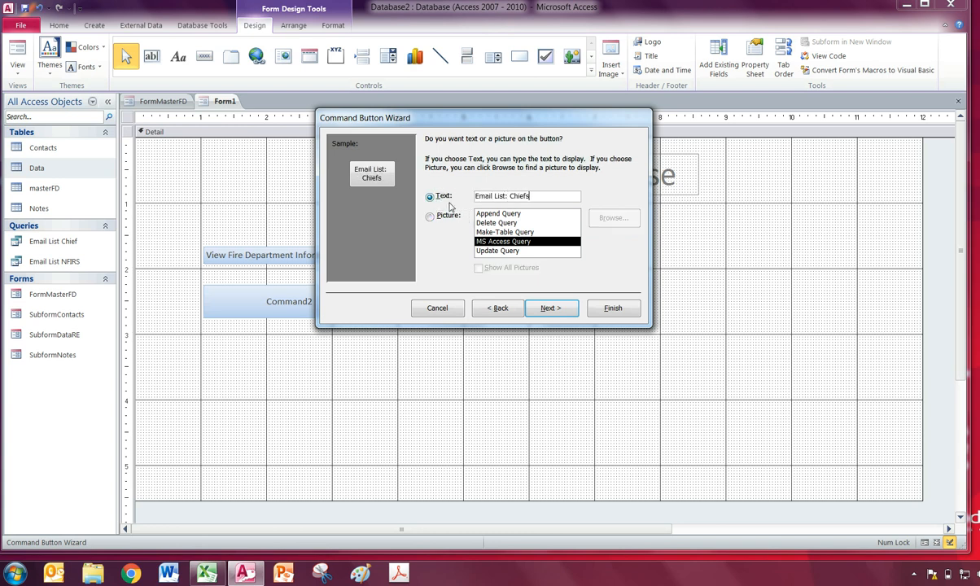
pyautogui.click(551, 307)
pyautogui.write('B')
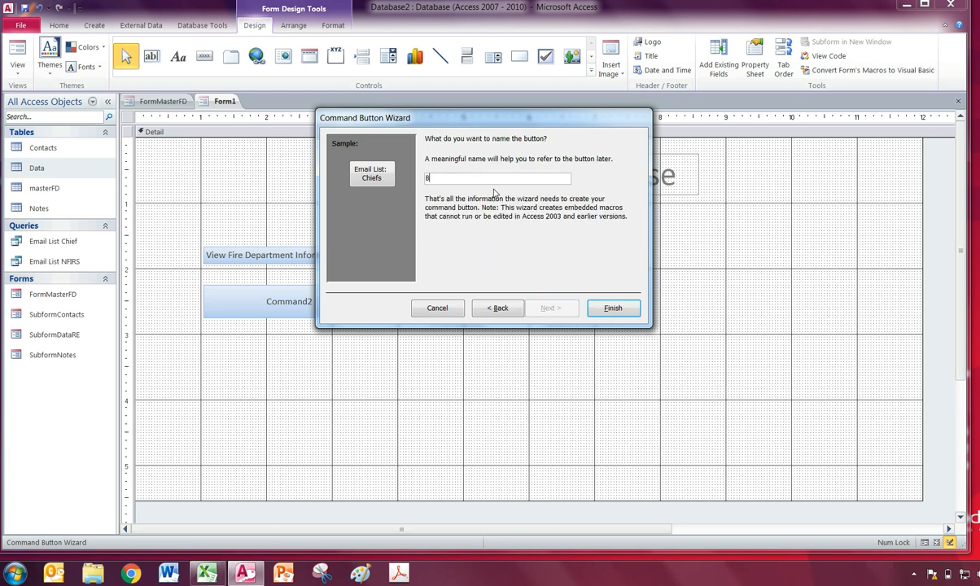
pyautogui.write('_EmailListChiefs')
pyautogui.click(612, 308)
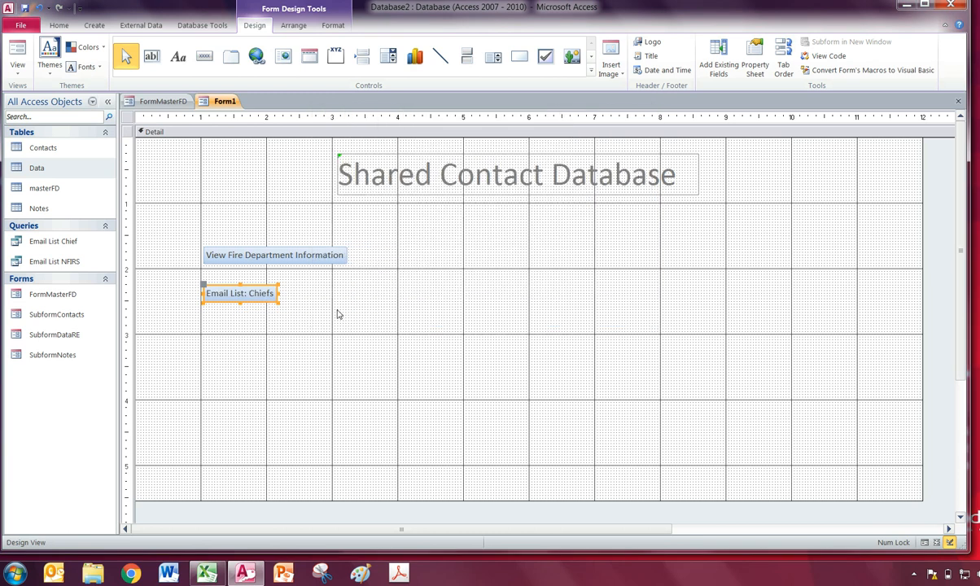
# - Add another command button below Email List: Chiefs that runs the Email List NFIRS query
pyautogui.click(291, 298)
pyautogui.click(204, 56)
pyautogui.moveTo(205, 317); pyautogui.dragTo(332, 334)
pyautogui.click(462, 252)
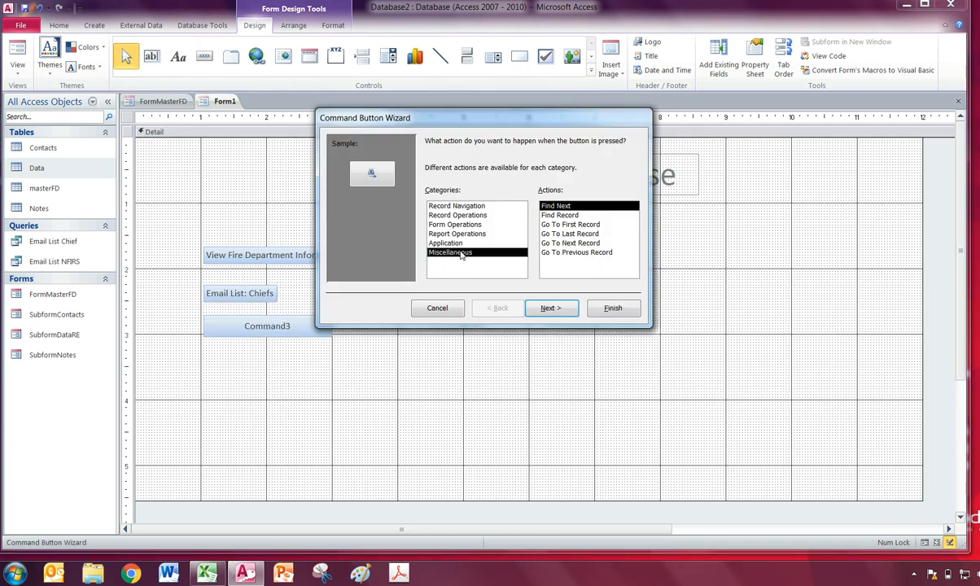
pyautogui.click(560, 235)
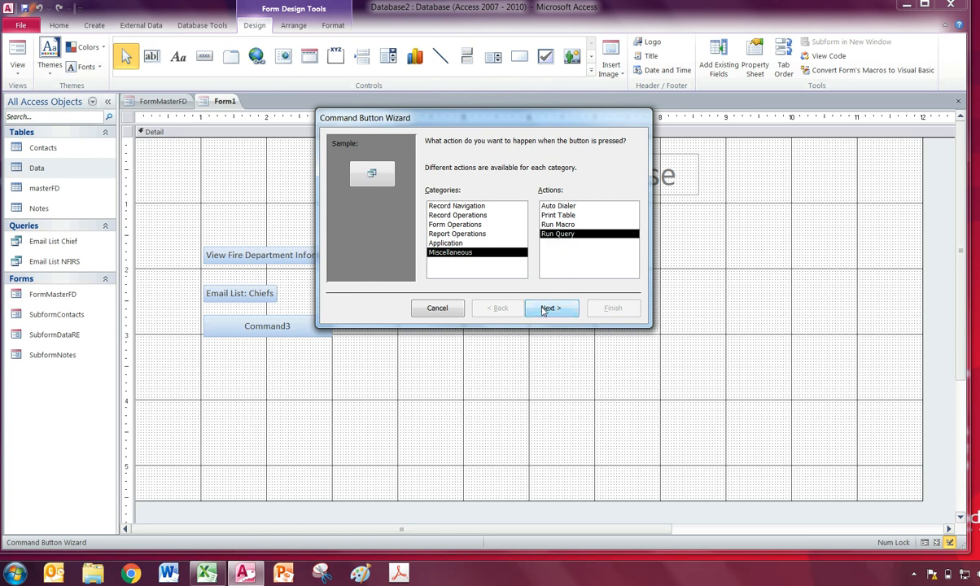
pyautogui.click(552, 308)
pyautogui.click(456, 180)
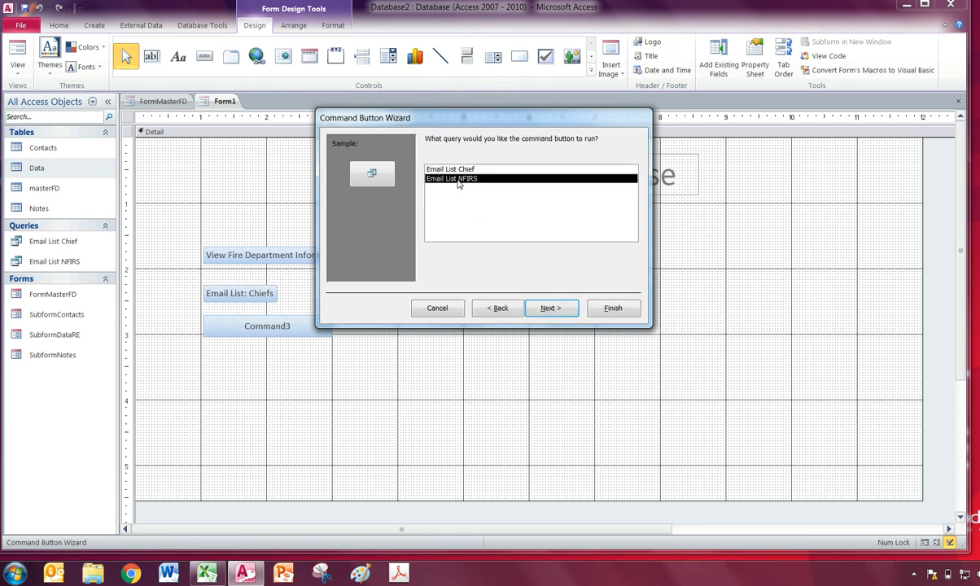
pyautogui.click(551, 308)
# - Give the new button the text "Email List: NFIRS", name it B_EmailListNFIRS and finish the wizard
pyautogui.click(430, 196)
pyautogui.press('Tab')
pyautogui.write('Email List: NFIRS')
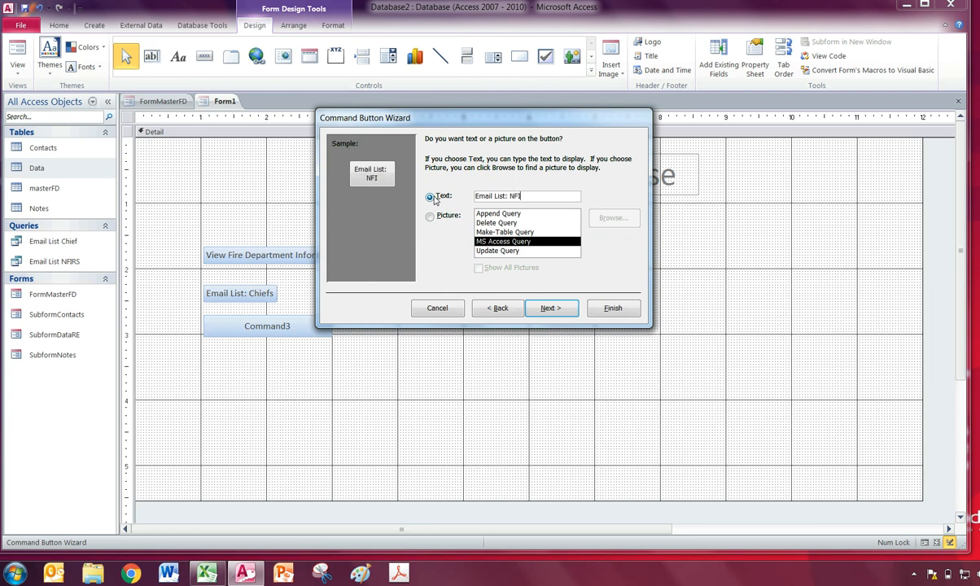
pyautogui.click(550, 309)
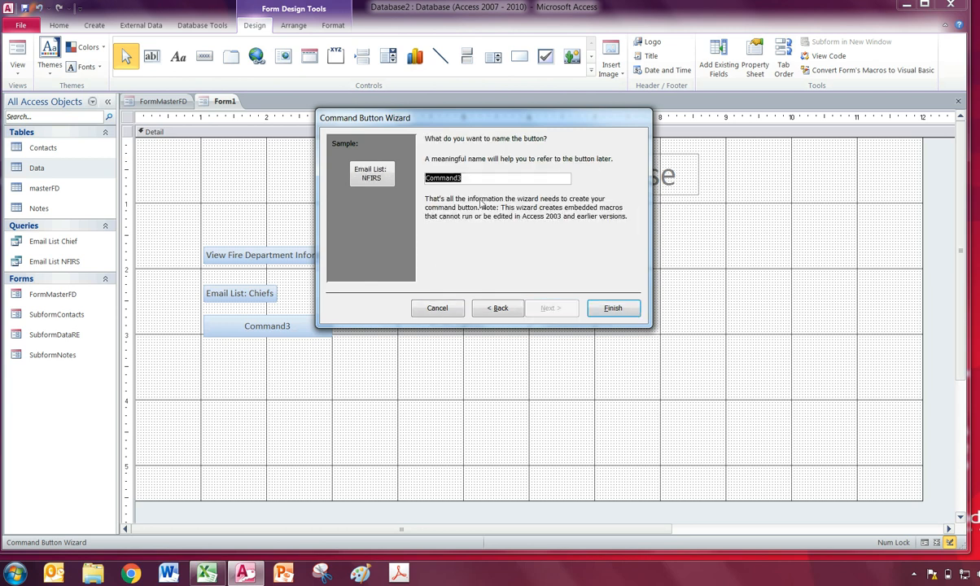
pyautogui.write('B')
pyautogui.click(611, 308)
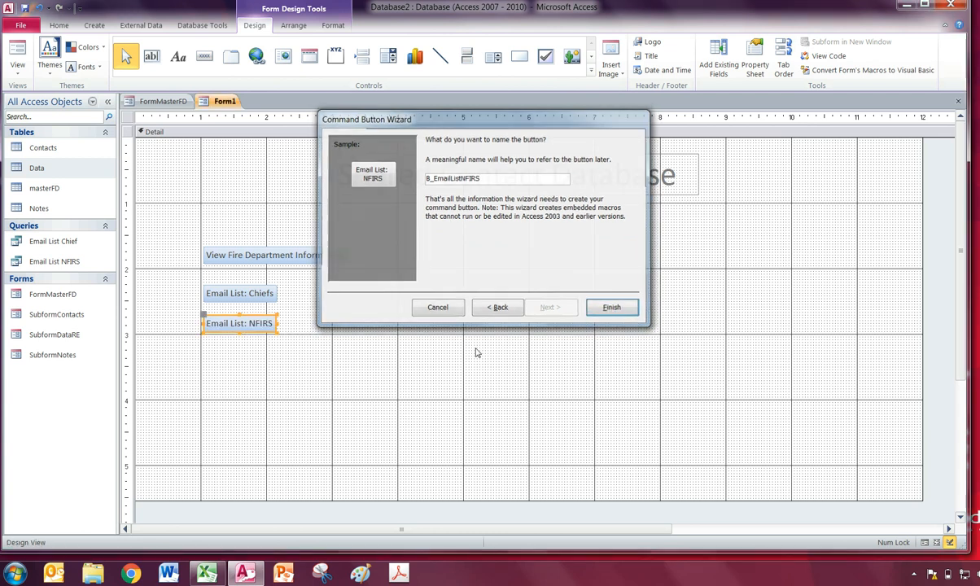
# - Display the menu in Form View and test its fire department button, browsing forward five records in the opened form
pyautogui.click(16, 56)
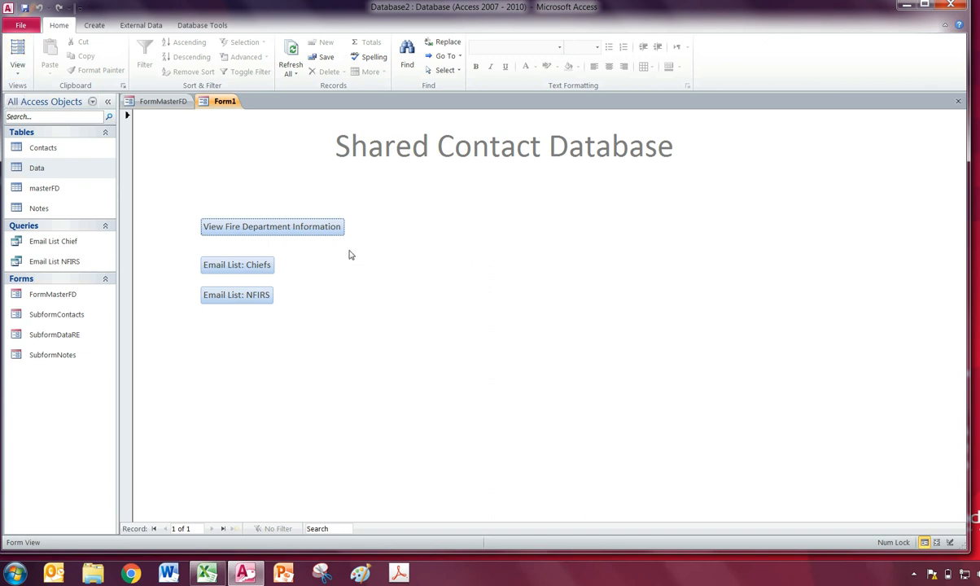
pyautogui.click(308, 233)
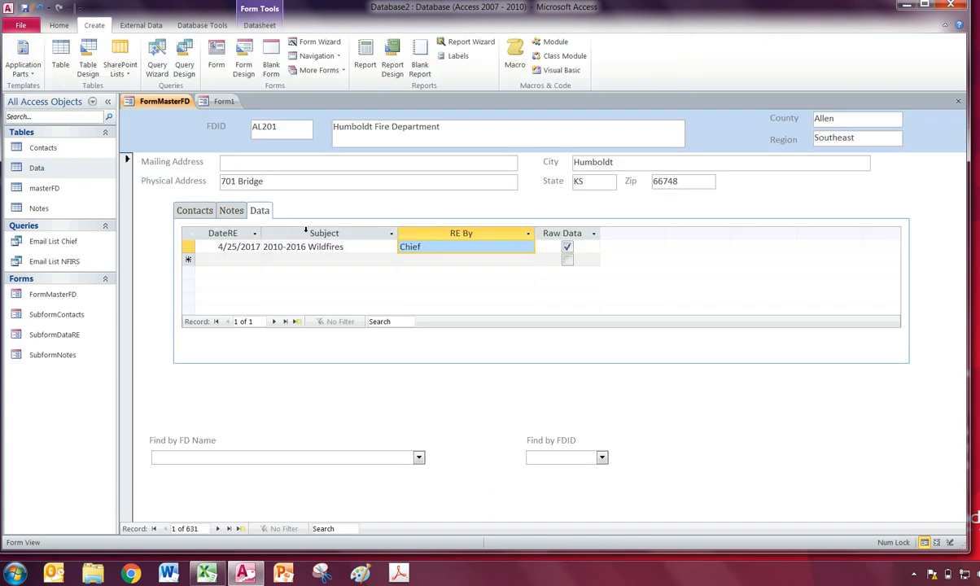
pyautogui.click(218, 529)
pyautogui.click(217, 529)
pyautogui.click(217, 530)
pyautogui.click(217, 529)
pyautogui.click(218, 530)
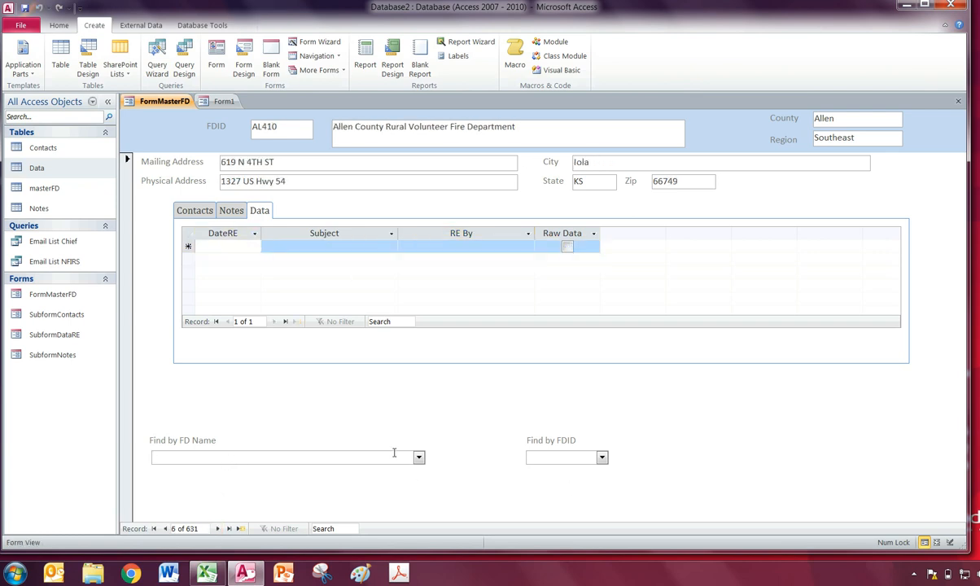
# - Find the Hutchinson Fire Department record by FD name, and look up FDIDs RN101 and WY101
pyautogui.write('Hutchi')
pyautogui.press('Return')
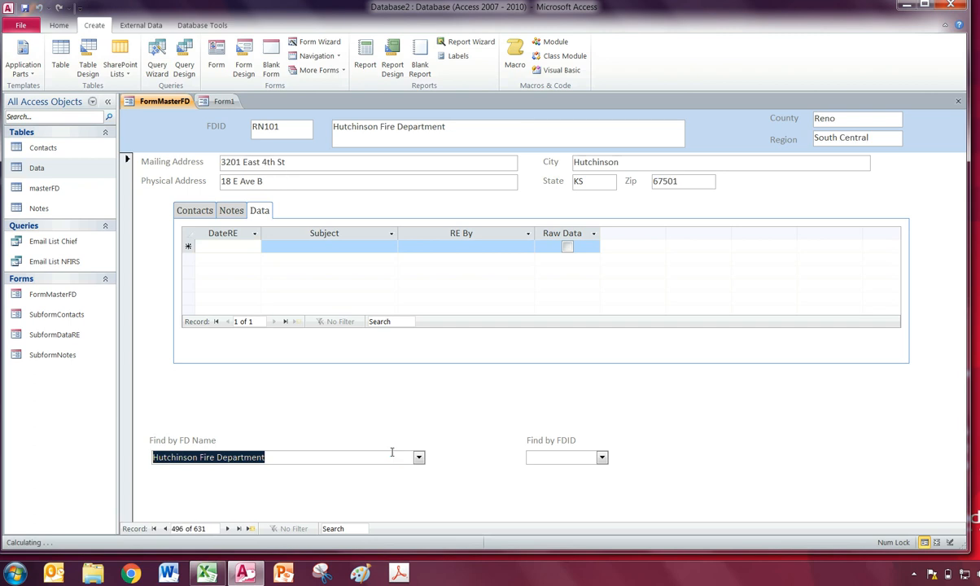
pyautogui.click(569, 459)
pyautogui.write('rn101')
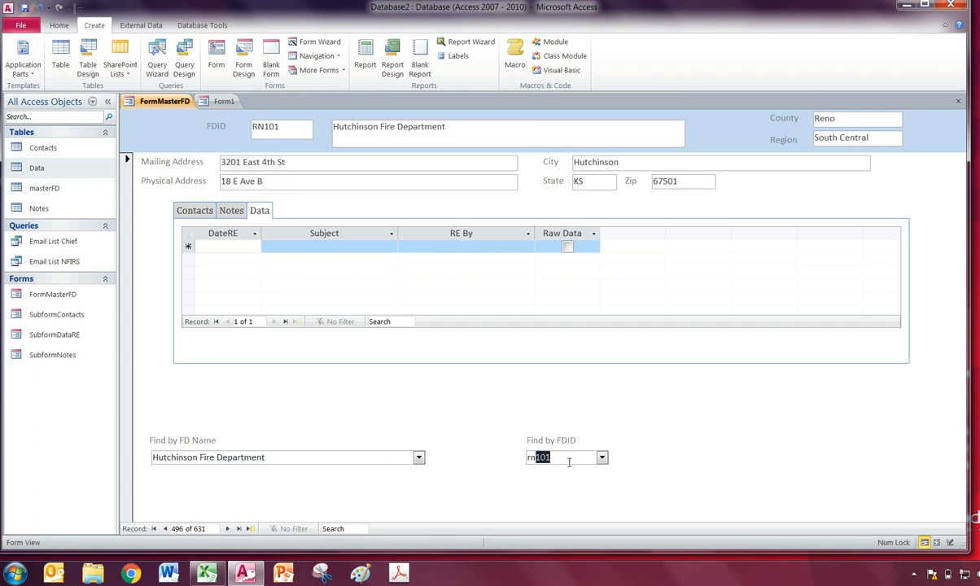
pyautogui.press('Return')
pyautogui.doubleClick(542, 458)
pyautogui.write('wy')
pyautogui.press('Return')
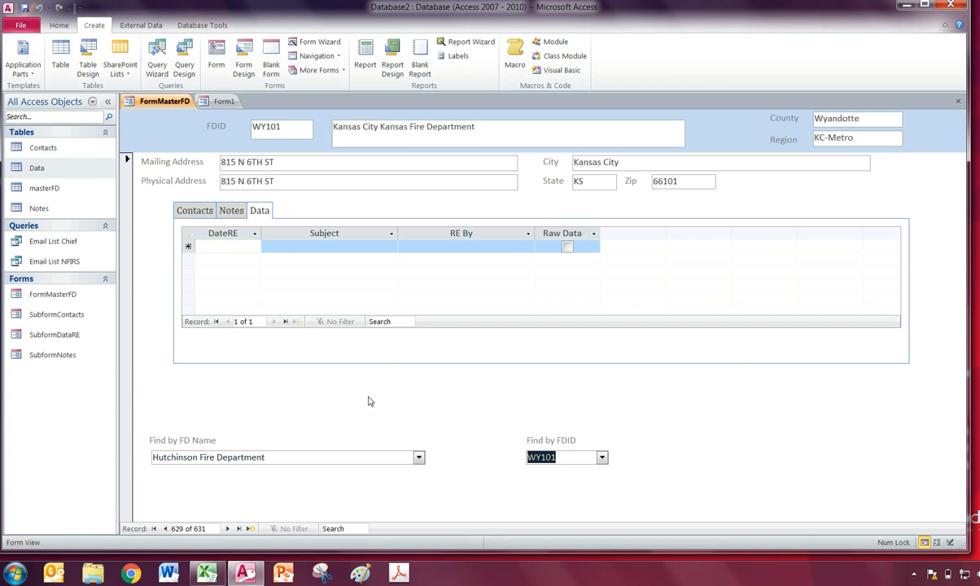
# - View the choices offered by the Find by FDID and Find by FD Name boxes
pyautogui.click(604, 458)
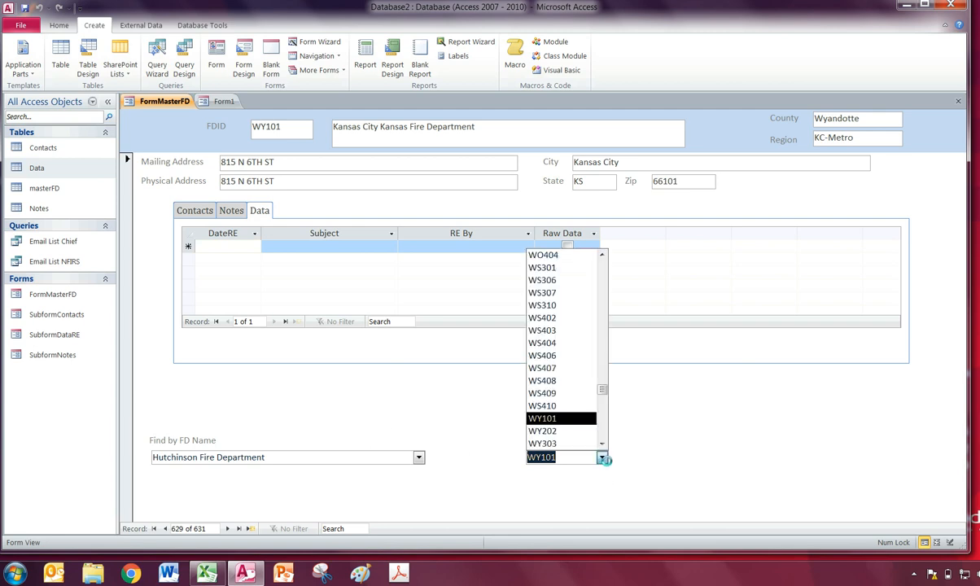
pyautogui.click(421, 459)
pyautogui.click(420, 458)
pyautogui.click(488, 426)
# - Return to the menu form and test the Email List: Chiefs button
pyautogui.click(220, 101)
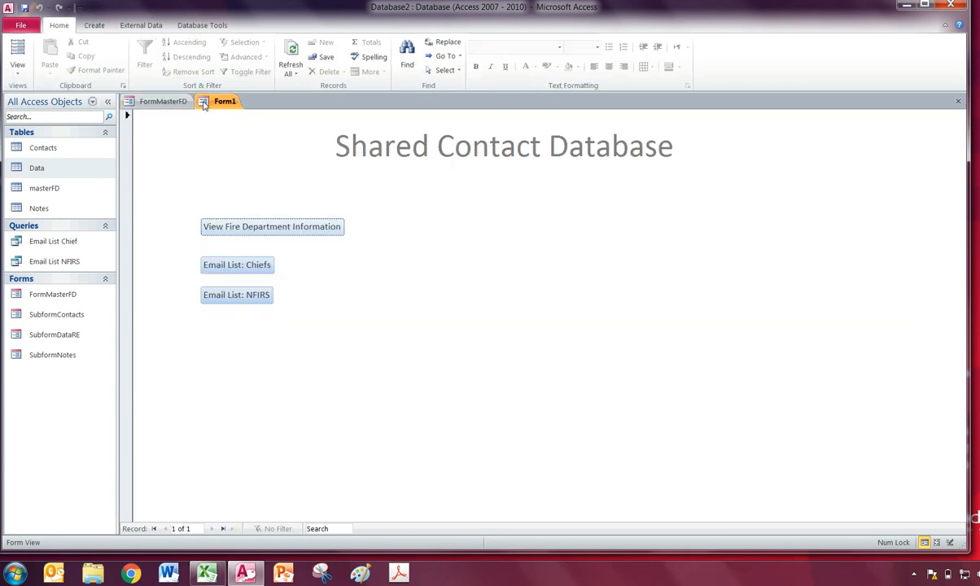
pyautogui.click(237, 270)
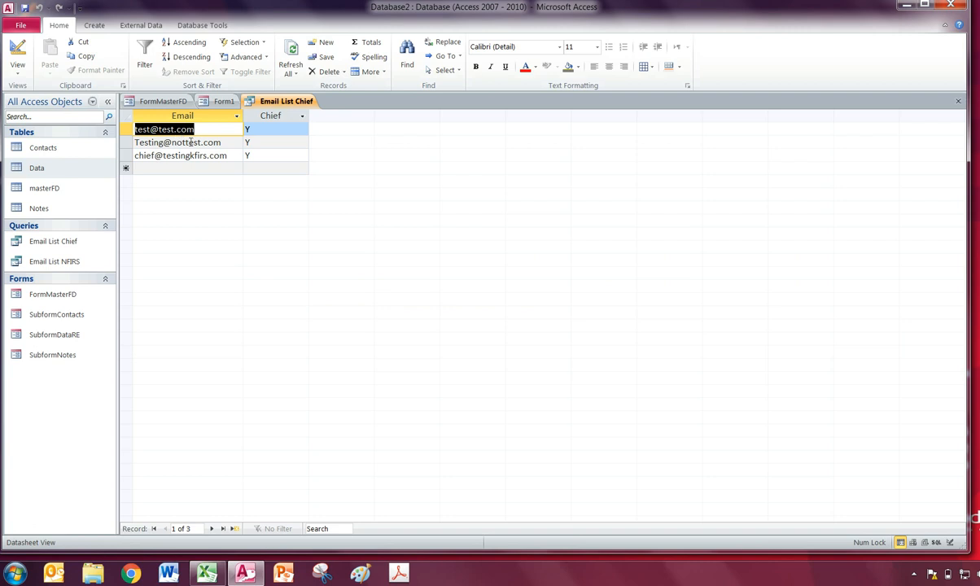
# - Switch to Excel, try to remove duplicates on the Email list in Sheet4, and return to Access
pyautogui.click(209, 573)
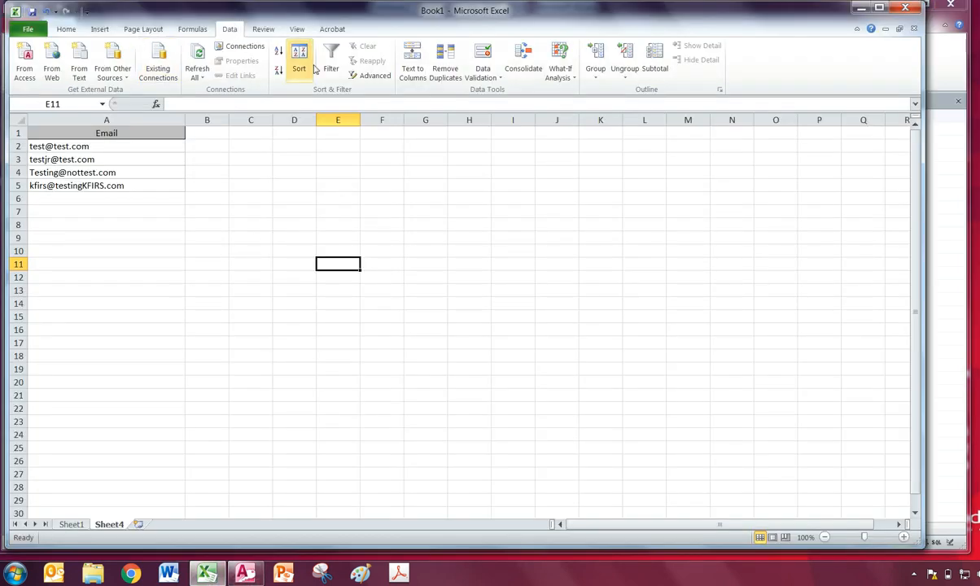
pyautogui.click(439, 71)
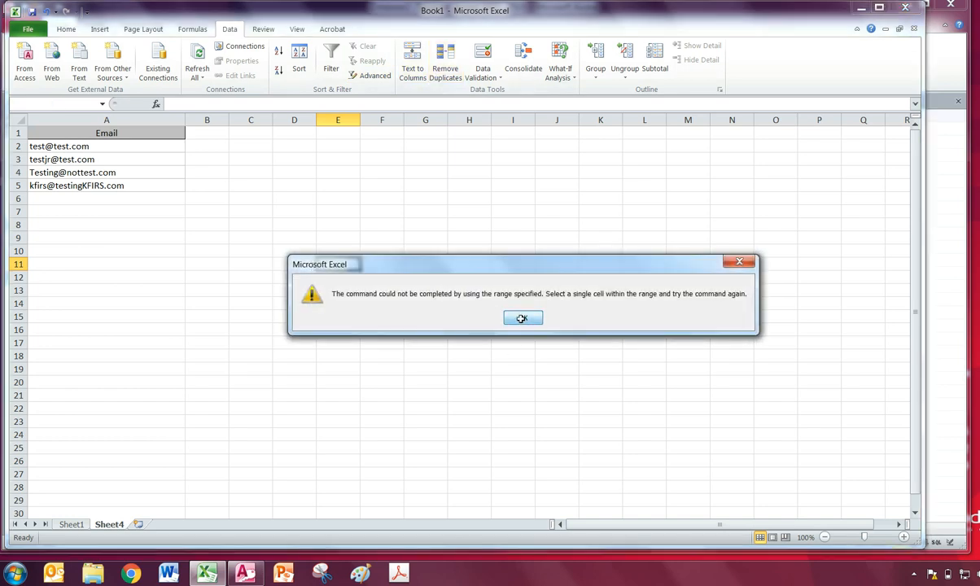
pyautogui.click(521, 318)
pyautogui.click(95, 120)
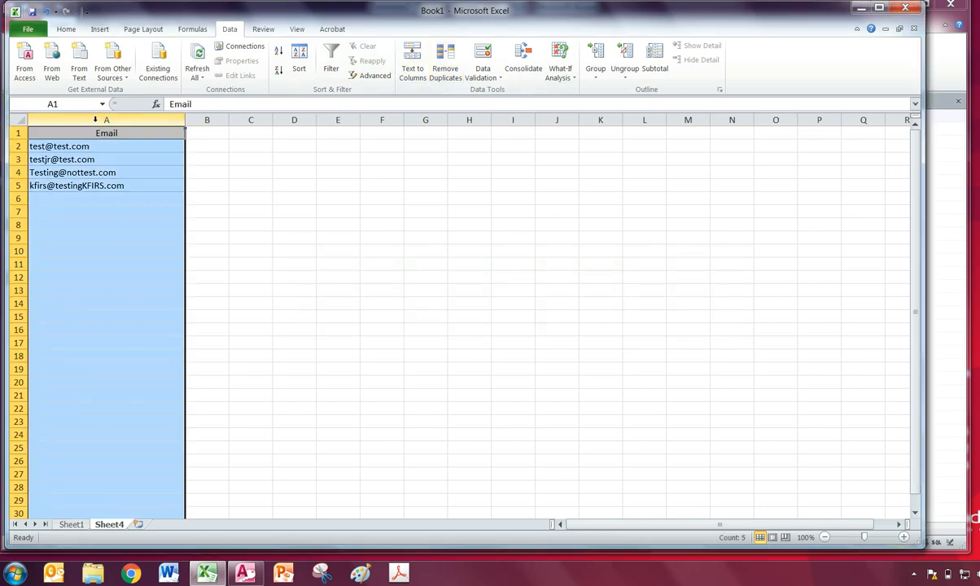
pyautogui.click(207, 210)
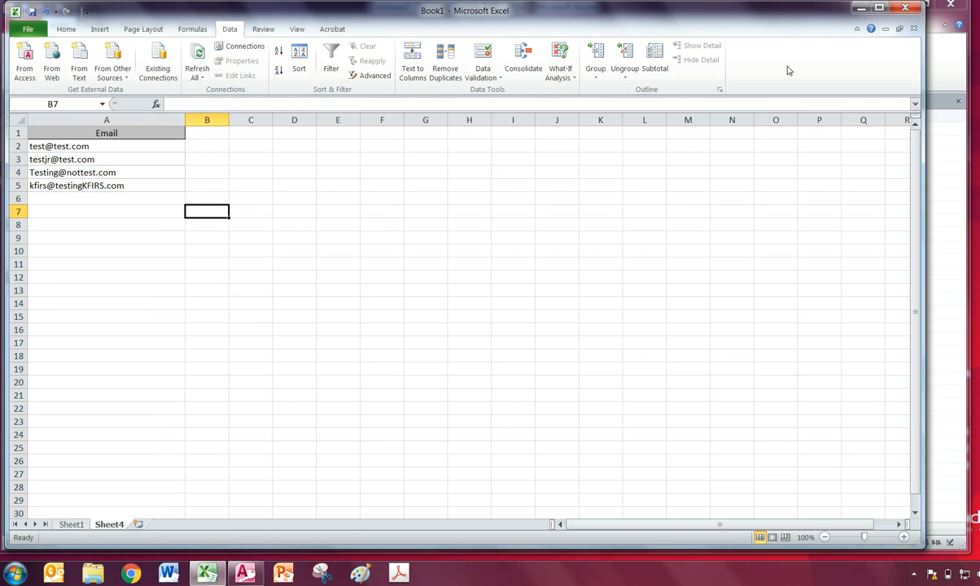
pyautogui.click(861, 8)
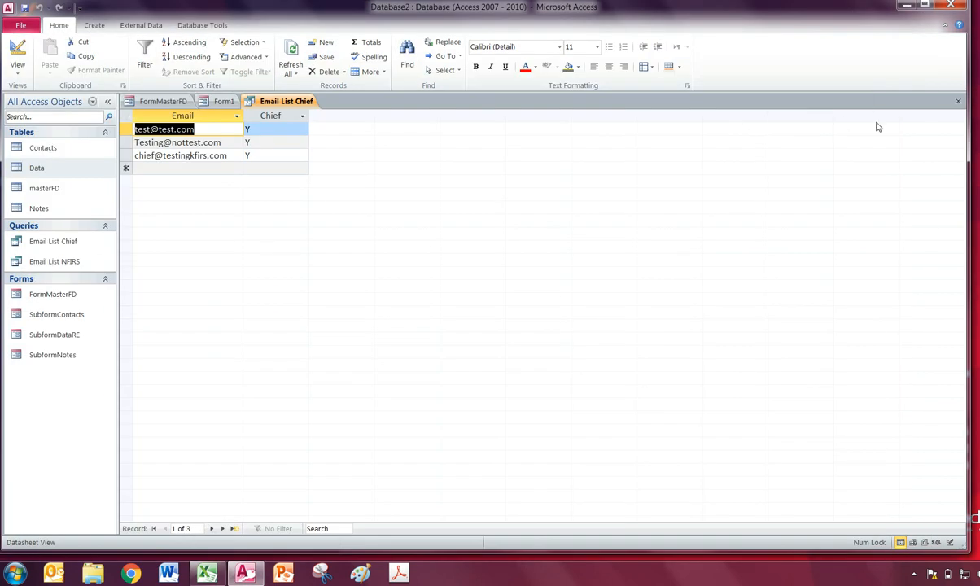
# - Close the Email List Chief results, test the Email List: NFIRS button and close its results
pyautogui.click(959, 101)
pyautogui.click(252, 298)
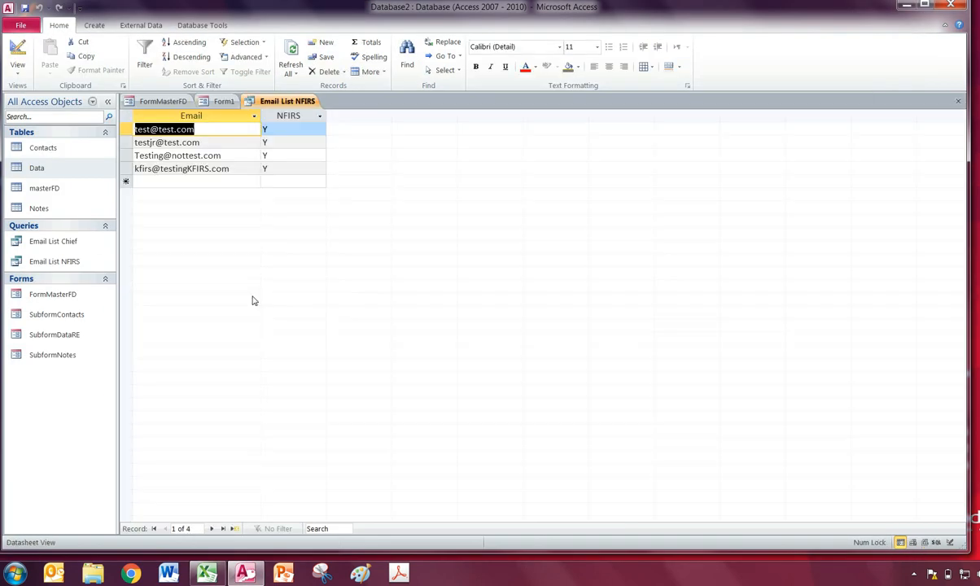
pyautogui.click(958, 101)
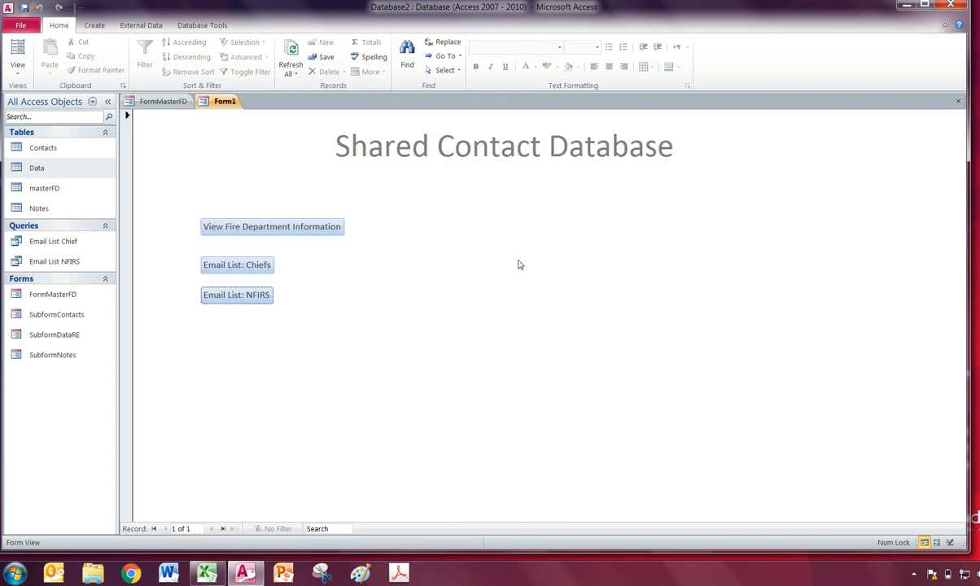
# - View the contacts of the first fire department record in FormMasterFD
pyautogui.click(164, 107)
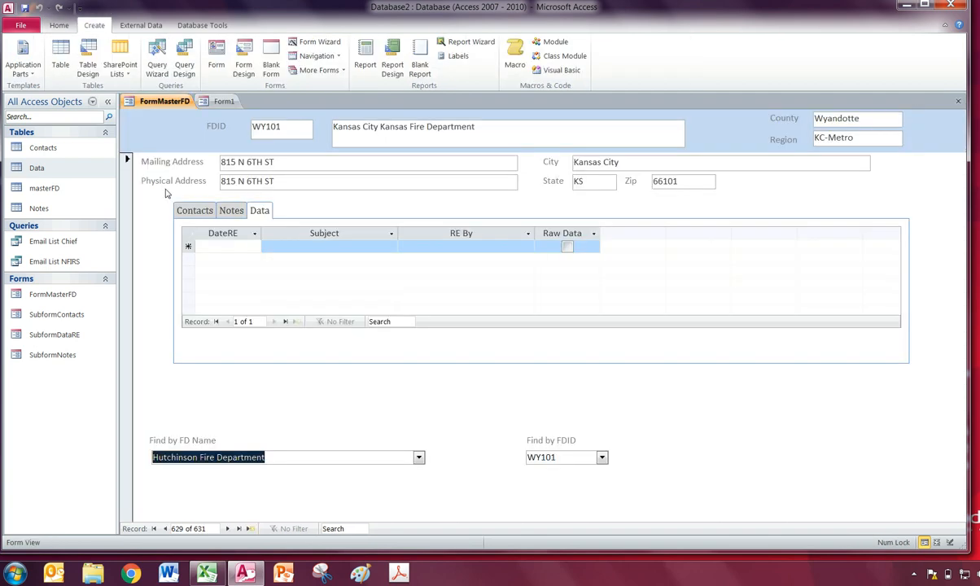
pyautogui.click(195, 211)
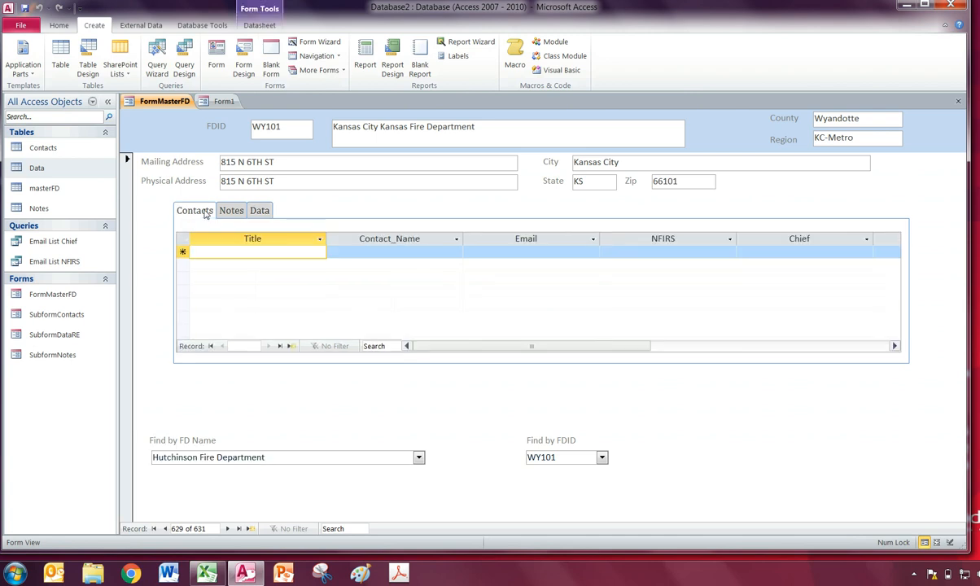
pyautogui.click(153, 529)
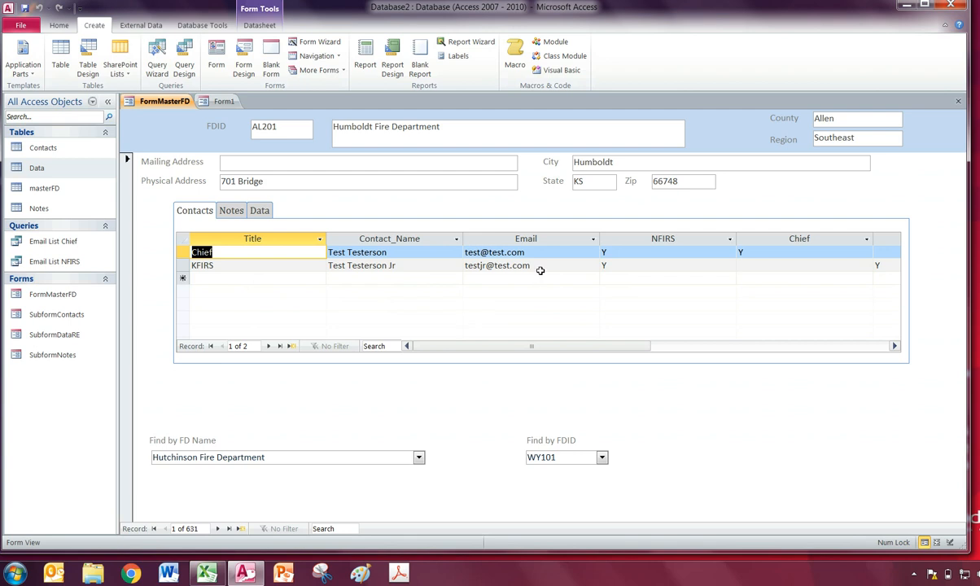
# - Narrow the NFIRS, Chief and Inspection columns of the contacts datasheet so all of them fit in view
pyautogui.click(641, 254)
pyautogui.moveTo(737, 239); pyautogui.dragTo(678, 245)
pyautogui.moveTo(814, 239); pyautogui.dragTo(743, 242)
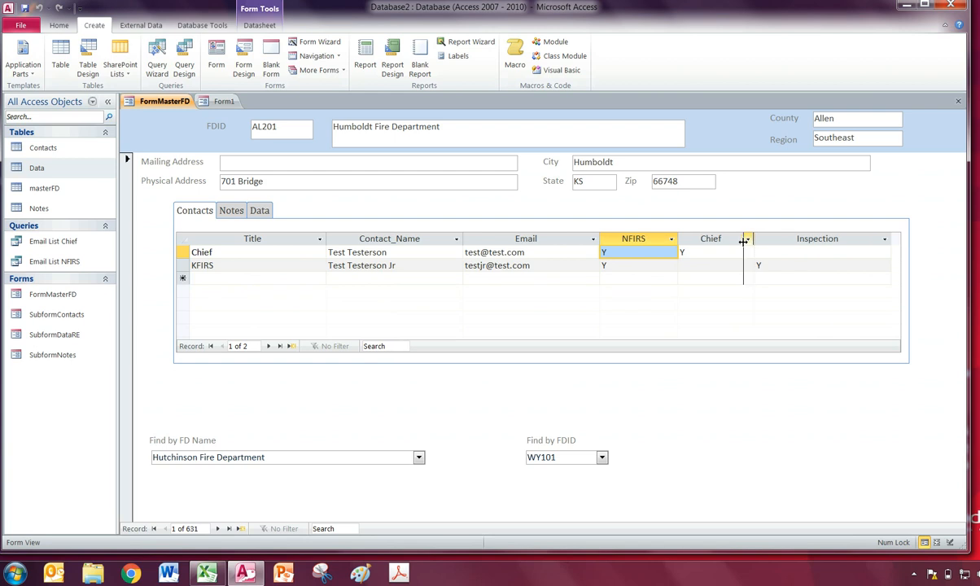
pyautogui.moveTo(879, 240); pyautogui.dragTo(809, 242)
pyautogui.click(823, 239)
pyautogui.press('Escape')
pyautogui.click(672, 264)
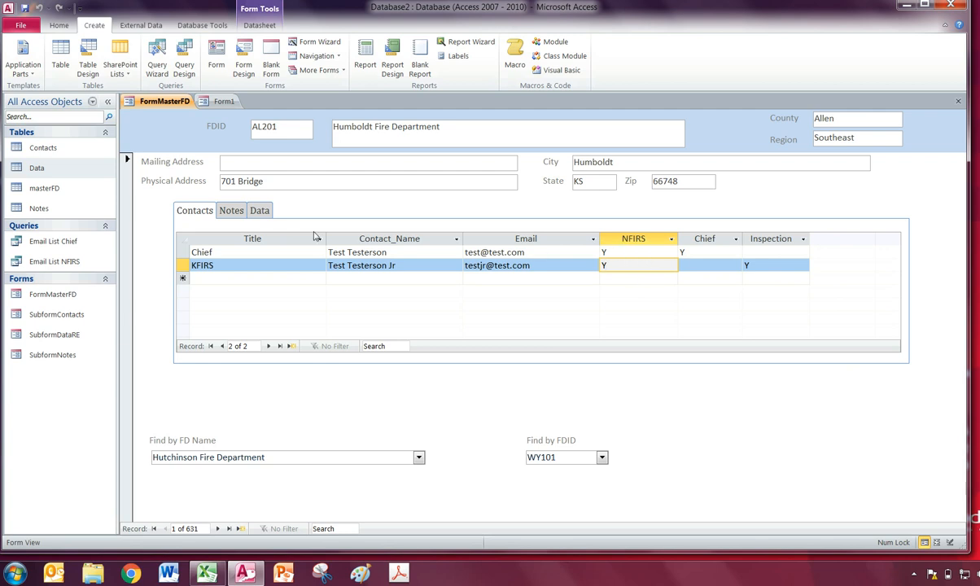
# - Review the Data and Notes pages of the Humboldt Fire Department record, return to its contacts and switch to the menu form
pyautogui.click(257, 210)
pyautogui.click(231, 210)
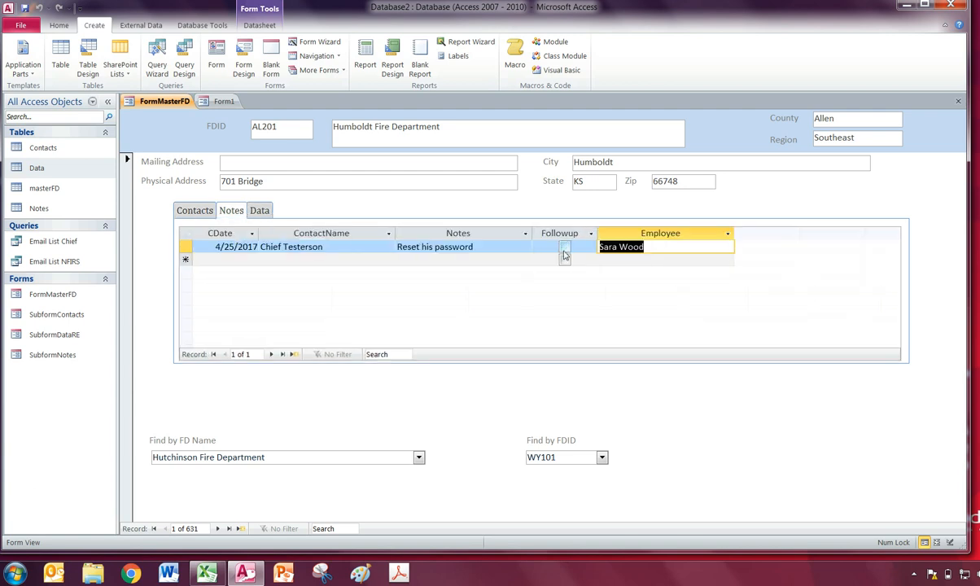
pyautogui.click(259, 211)
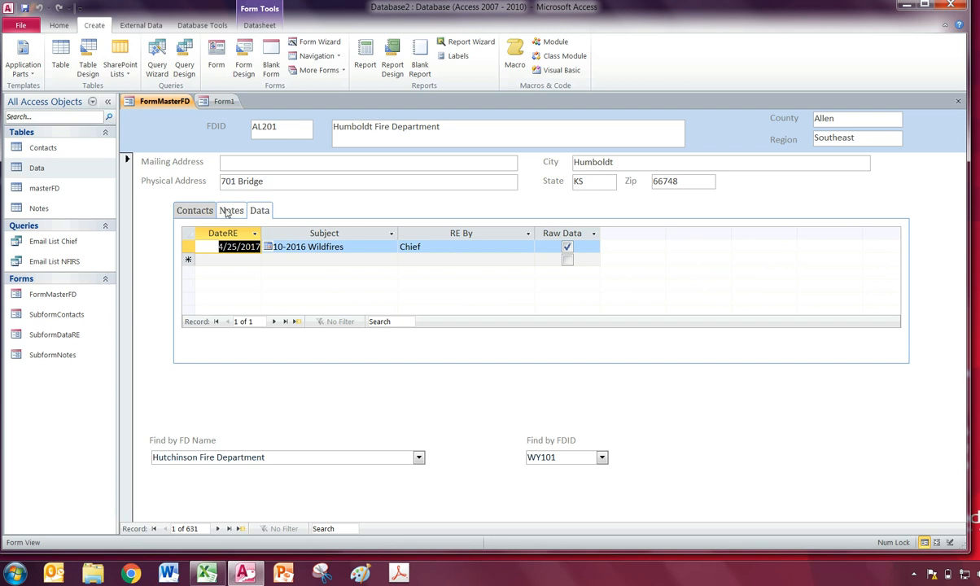
pyautogui.click(194, 210)
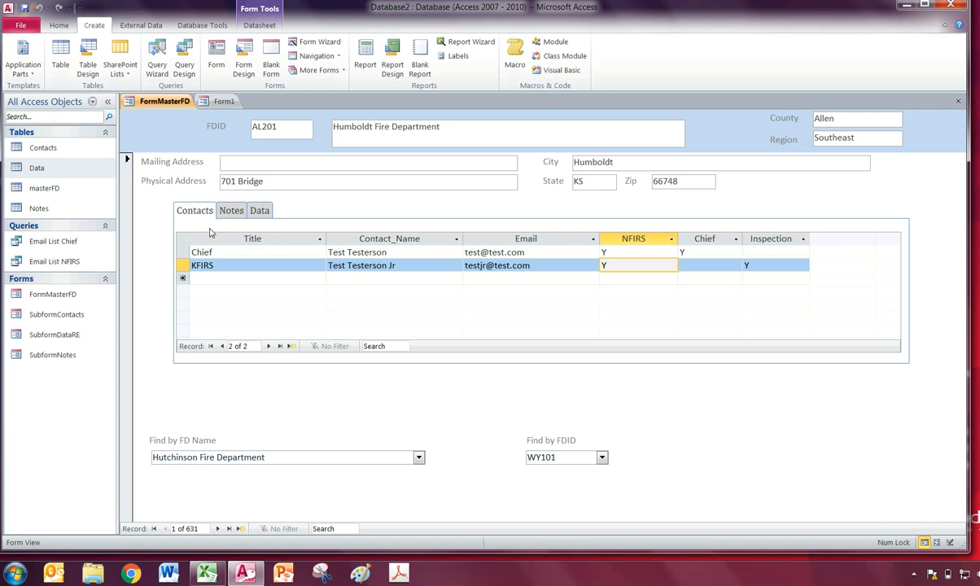
pyautogui.click(221, 101)
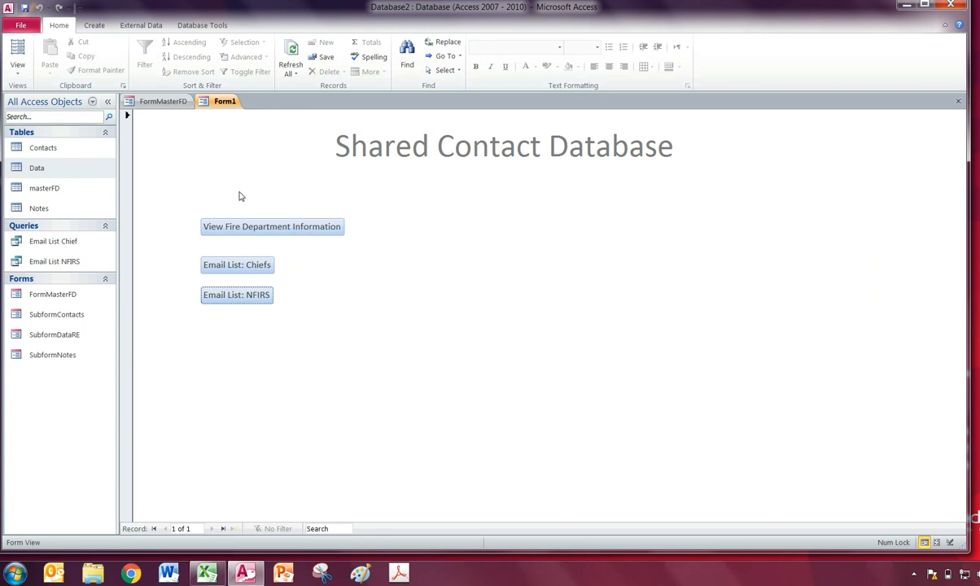
# - Close FormMasterFD, saving changes to all listed forms and naming the menu form "Switchboard"
pyautogui.click(162, 102)
pyautogui.click(958, 101)
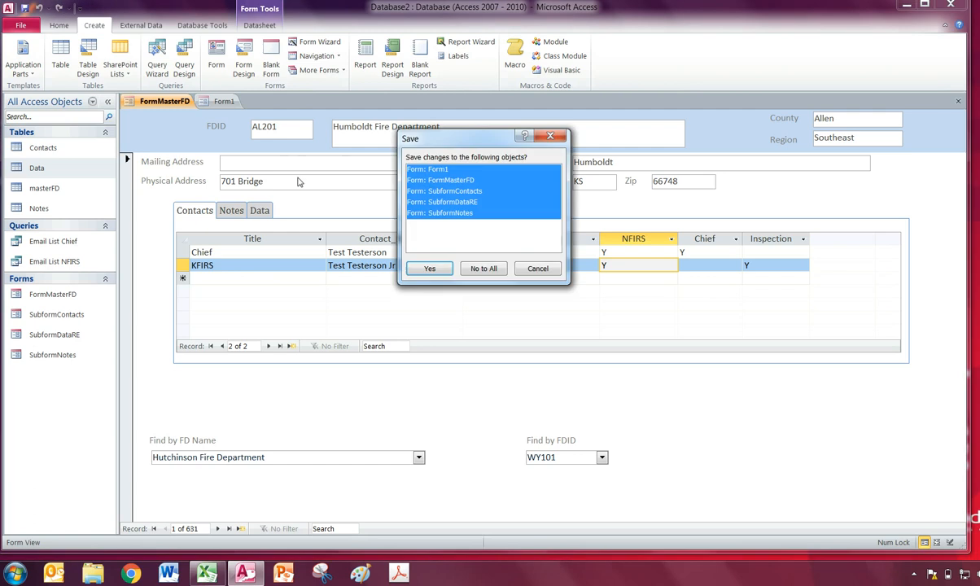
pyautogui.click(429, 269)
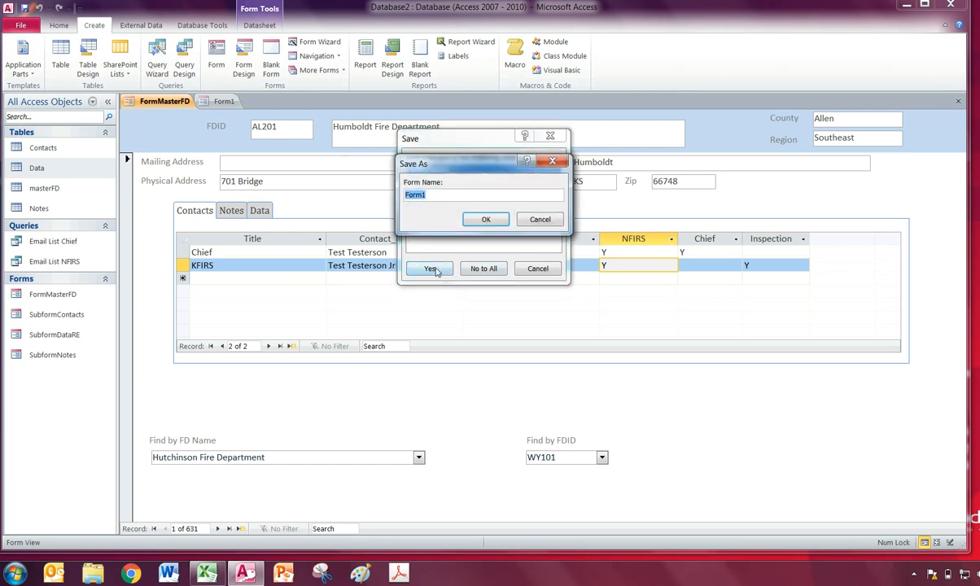
pyautogui.write('Switchboard')
pyautogui.click(480, 220)
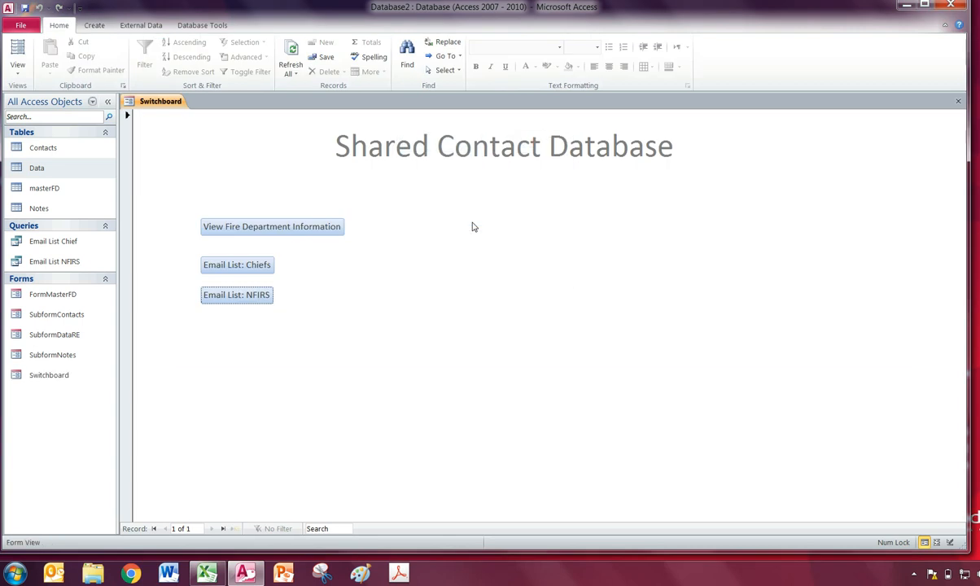
pyautogui.rightClick(389, 163)
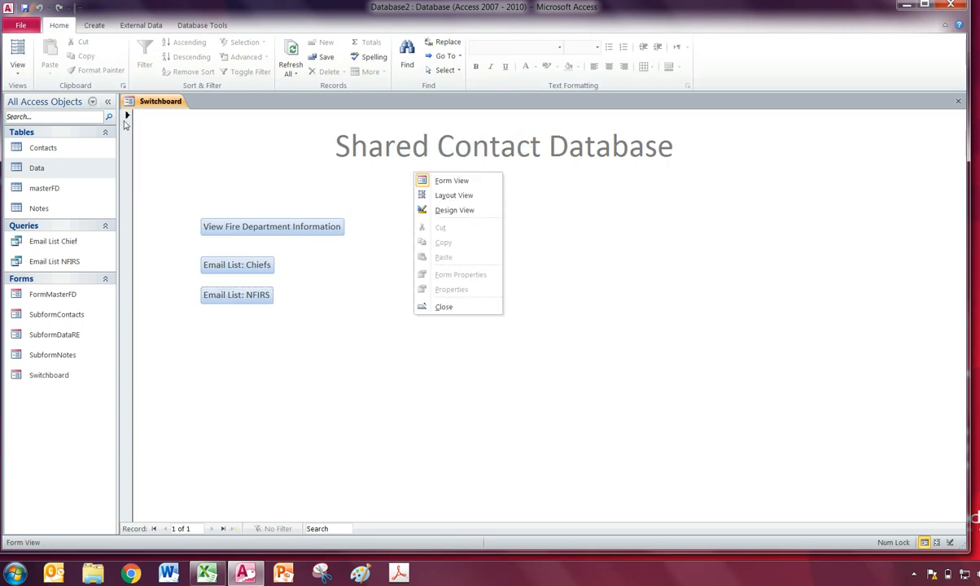
pyautogui.click(18, 69)
pyautogui.click(164, 219)
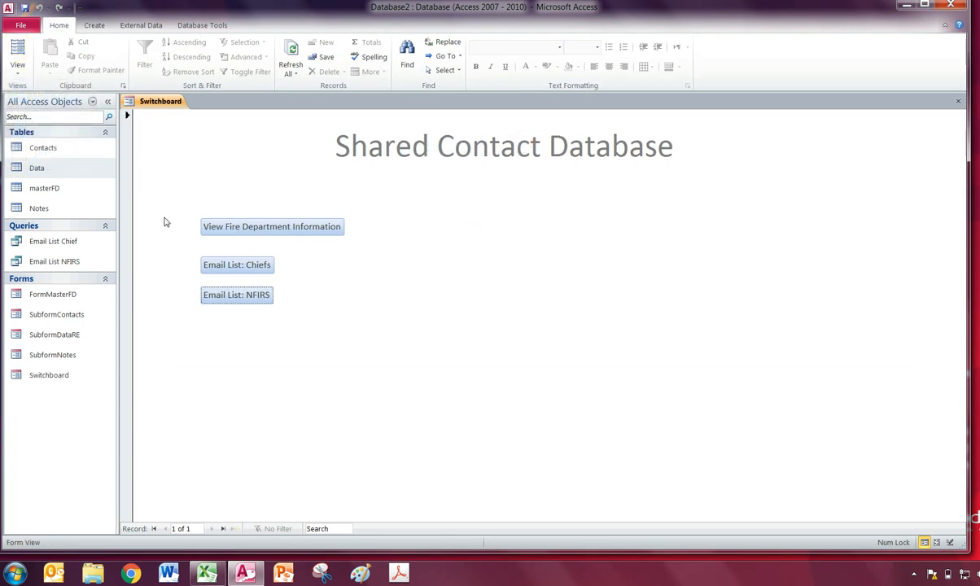
# - Open the fire department form from the Switchboard, change it to Design View and show the whole form's properties
pyautogui.click(67, 296)
pyautogui.click(264, 228)
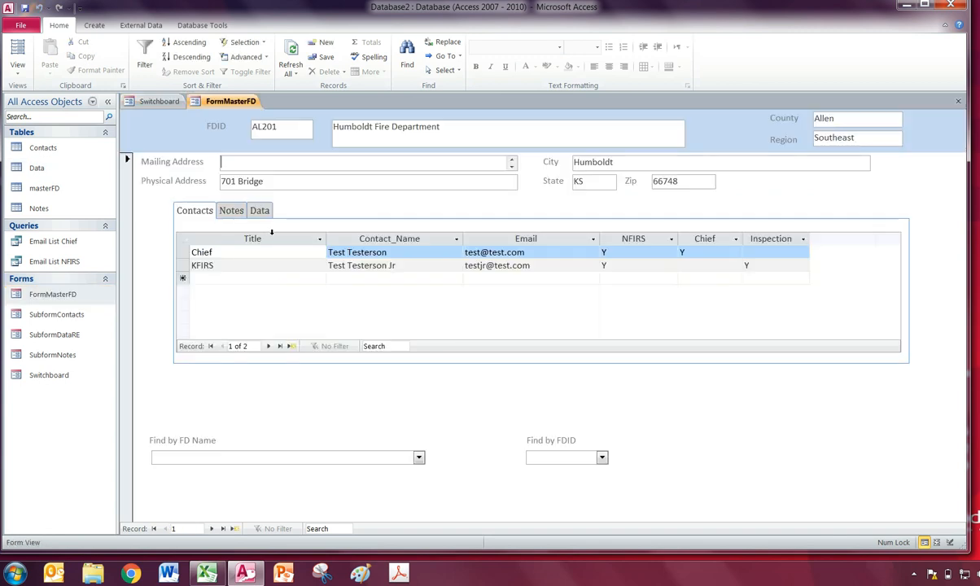
pyautogui.click(27, 77)
pyautogui.click(50, 153)
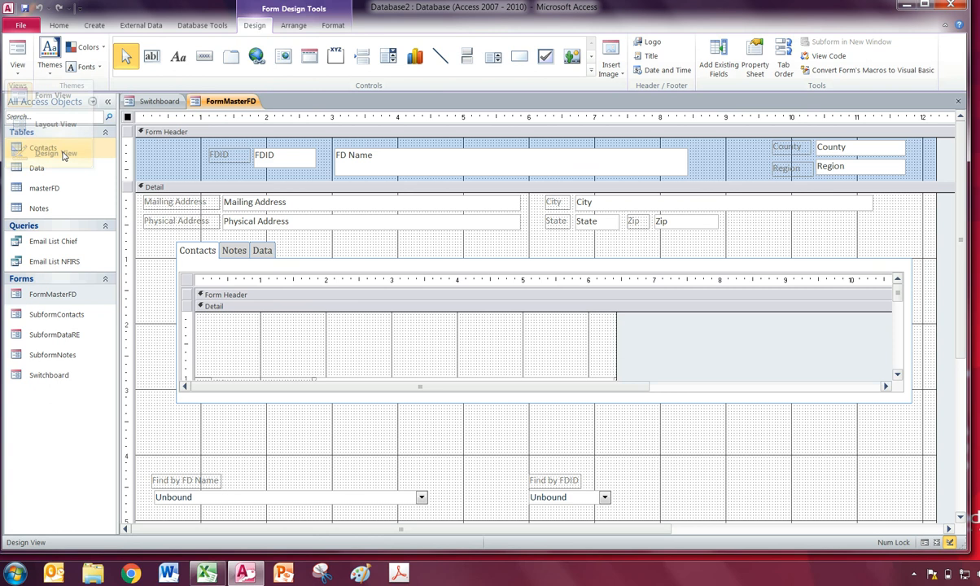
pyautogui.rightClick(238, 104)
pyautogui.rightClick(145, 245)
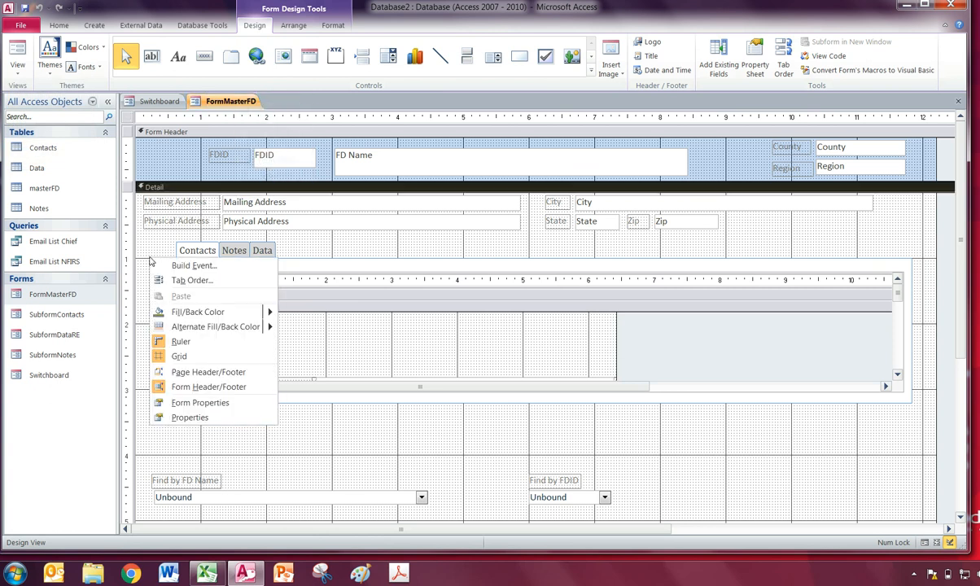
pyautogui.click(128, 118)
pyautogui.rightClick(128, 119)
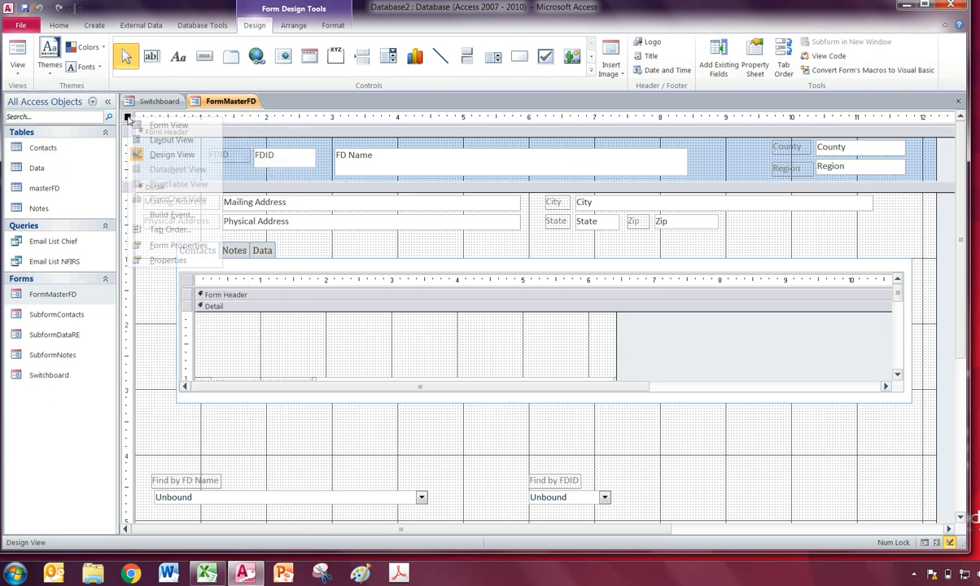
pyautogui.click(152, 246)
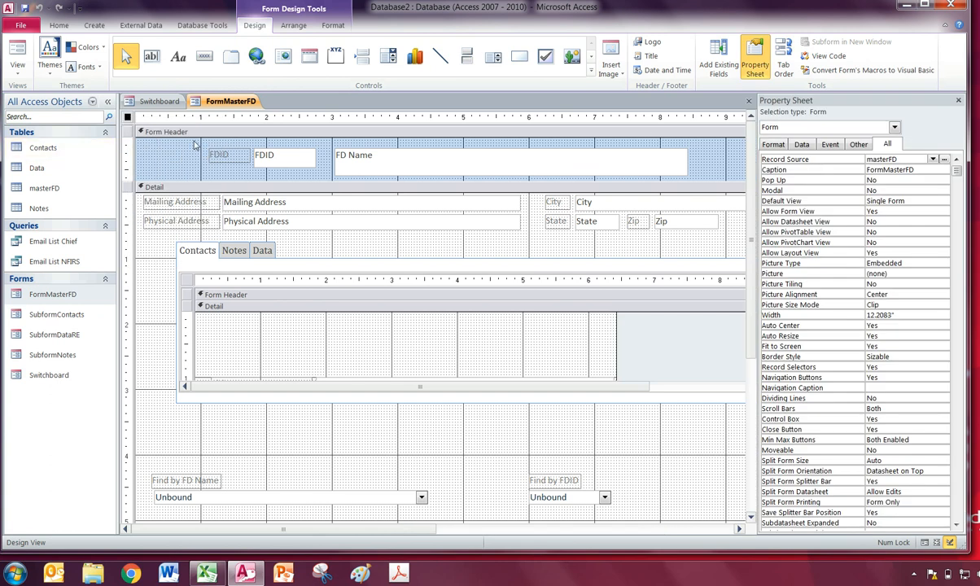
# - Set the form's caption to "Fire Department Info" and close the property sheet
pyautogui.moveTo(920, 170); pyautogui.dragTo(867, 171)
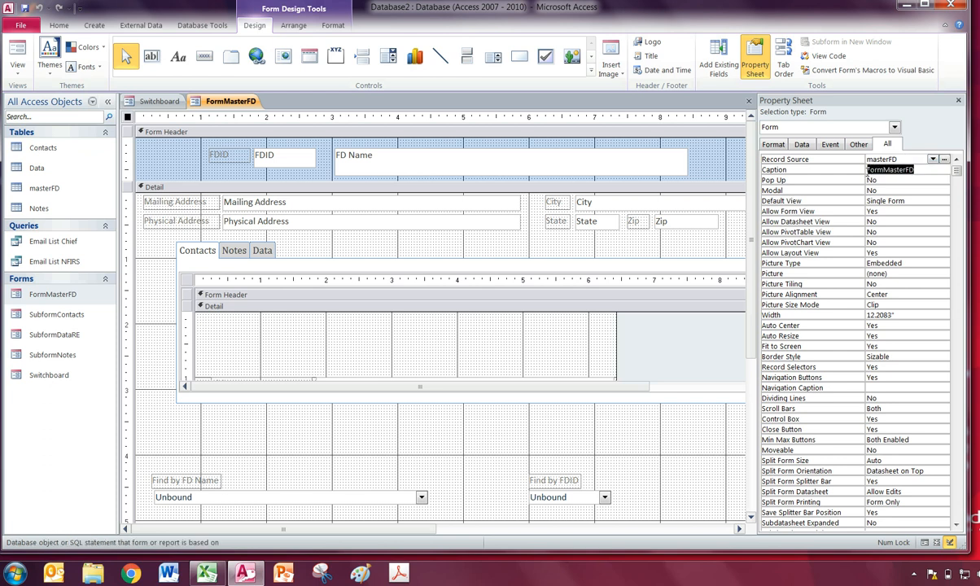
pyautogui.write('Fire Department Info')
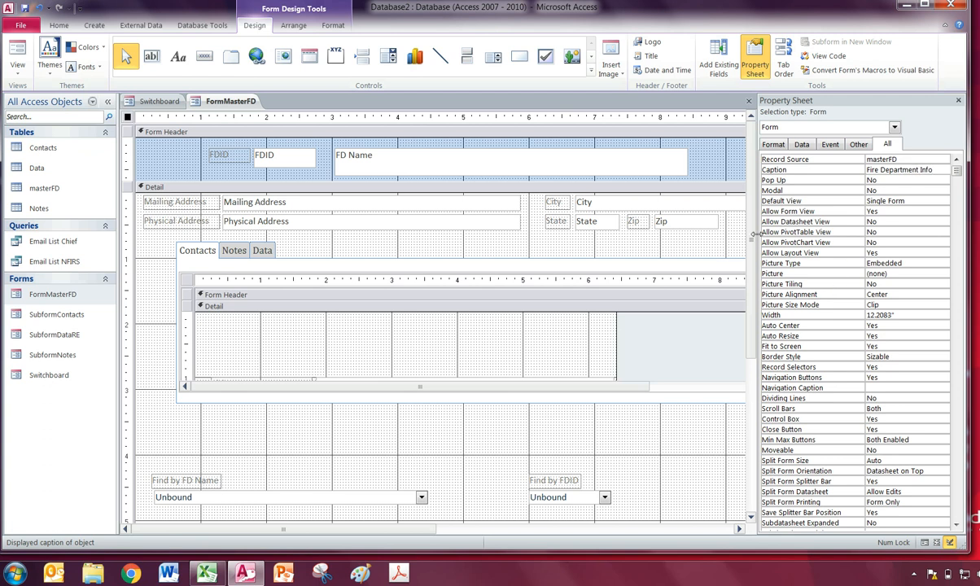
pyautogui.click(730, 247)
pyautogui.click(959, 100)
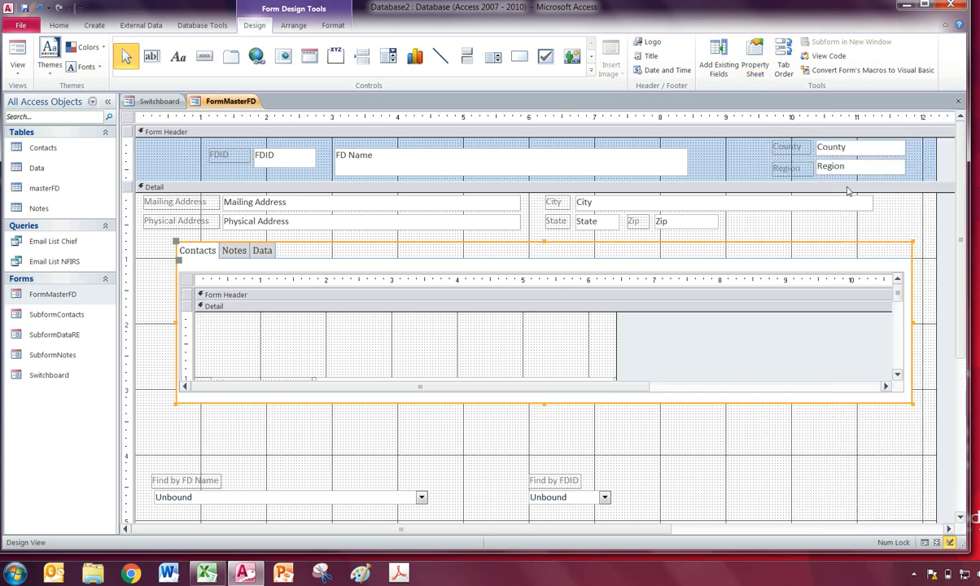
# - Save and close FormMasterFD, and reopen it from the Switchboard to check the caption
pyautogui.click(958, 102)
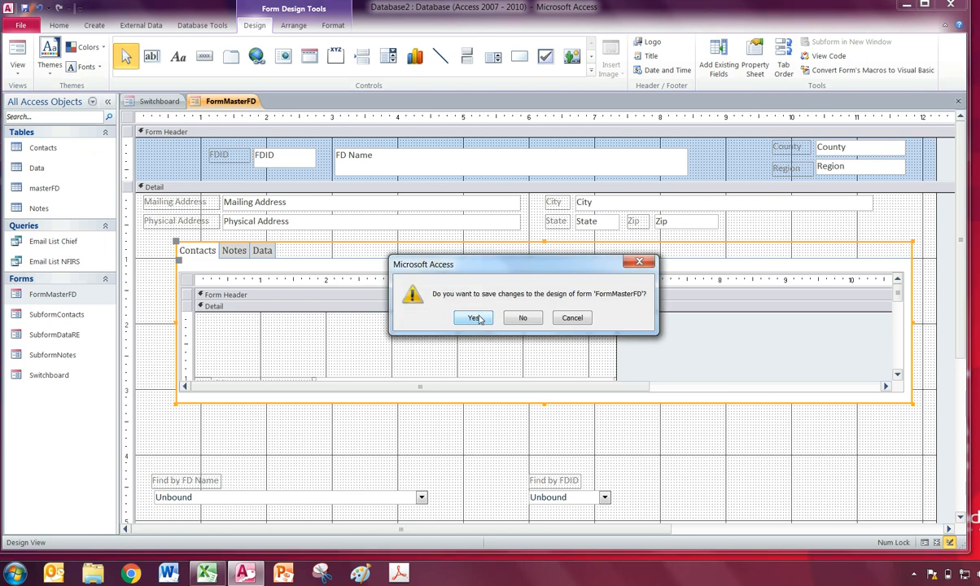
pyautogui.click(473, 318)
pyautogui.click(222, 228)
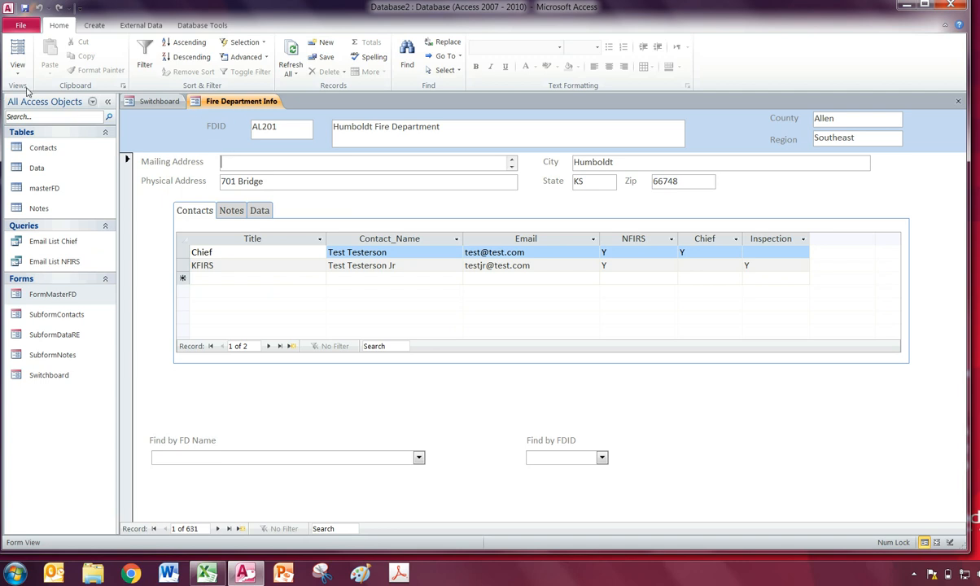
# - Change the Switchboard to Design View and set its form caption to "Welcome"
pyautogui.click(174, 106)
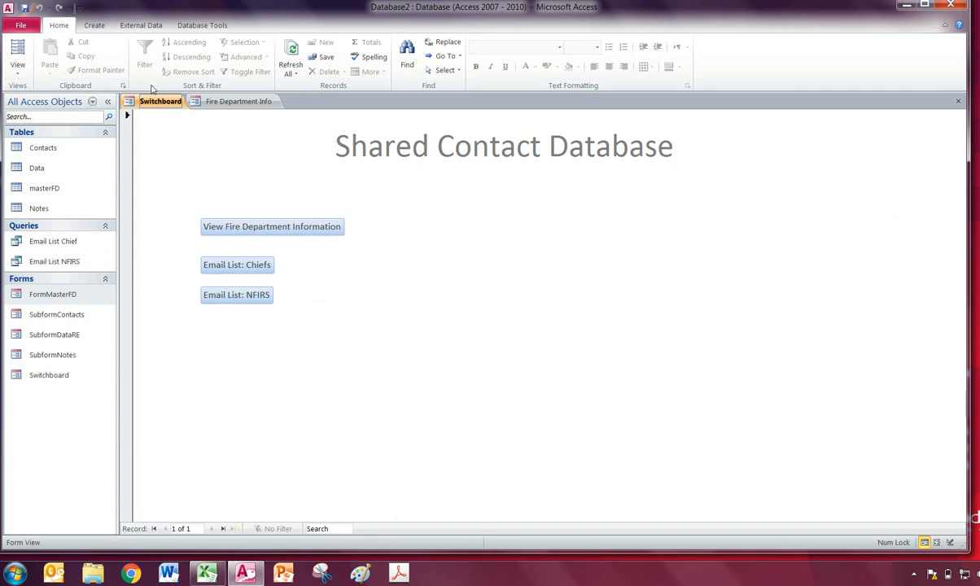
pyautogui.click(18, 71)
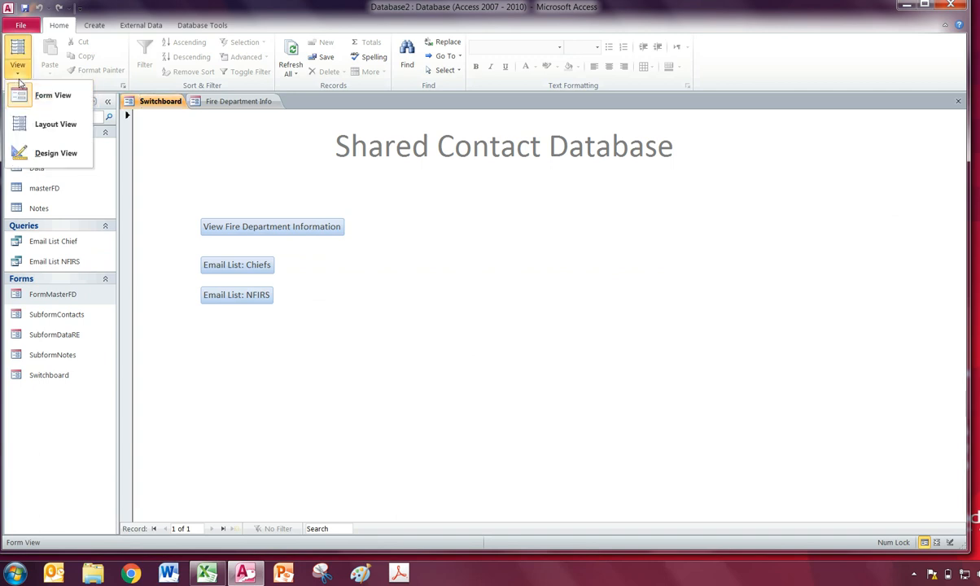
pyautogui.click(32, 151)
pyautogui.rightClick(127, 122)
pyautogui.click(145, 258)
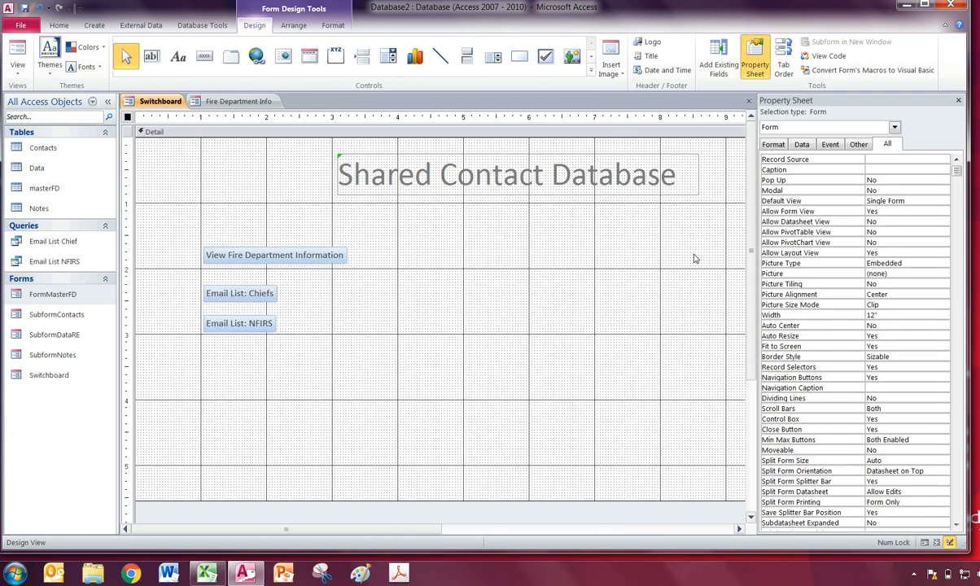
pyautogui.click(876, 169)
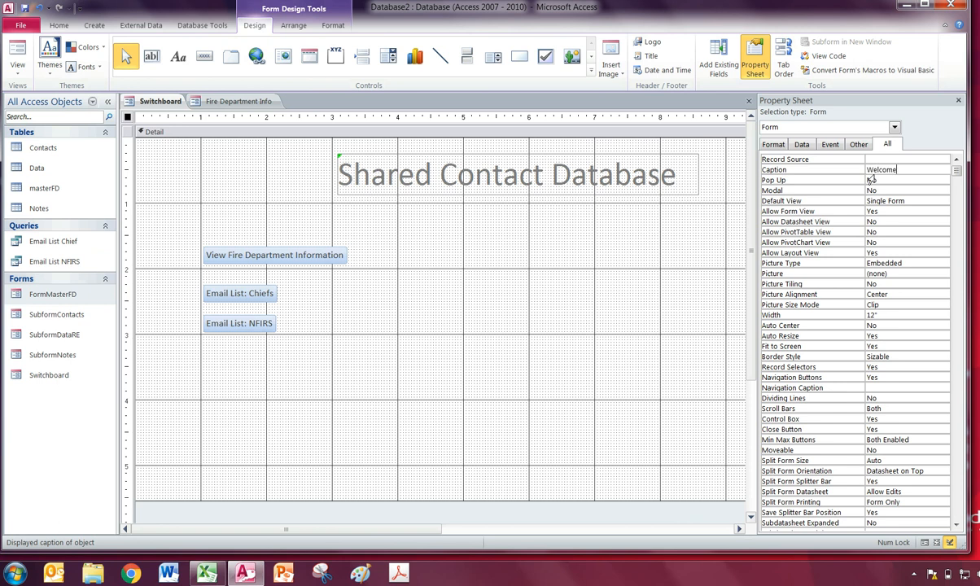
# - Save and close the Switchboard, replacing its earlier version, and close the fire department form
pyautogui.click(958, 100)
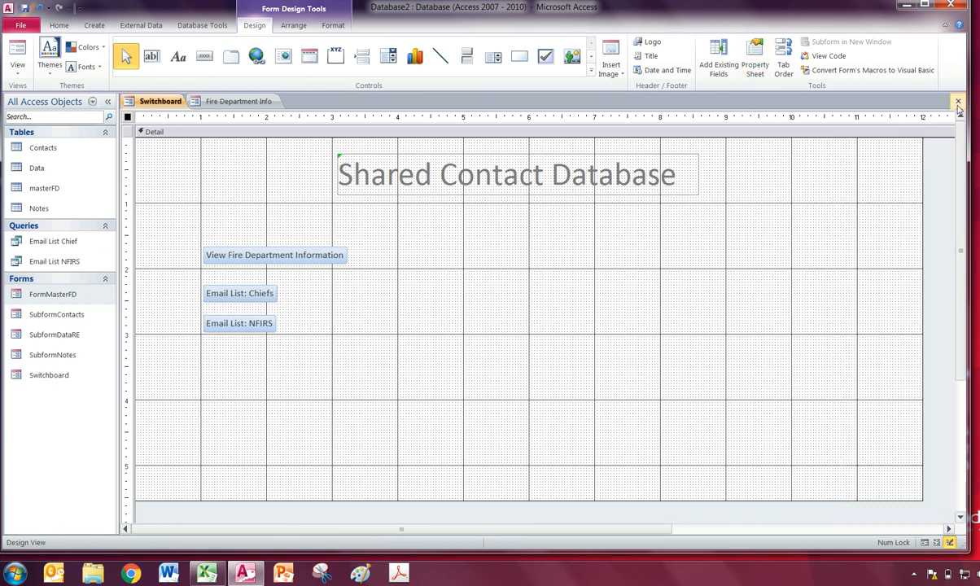
pyautogui.click(958, 100)
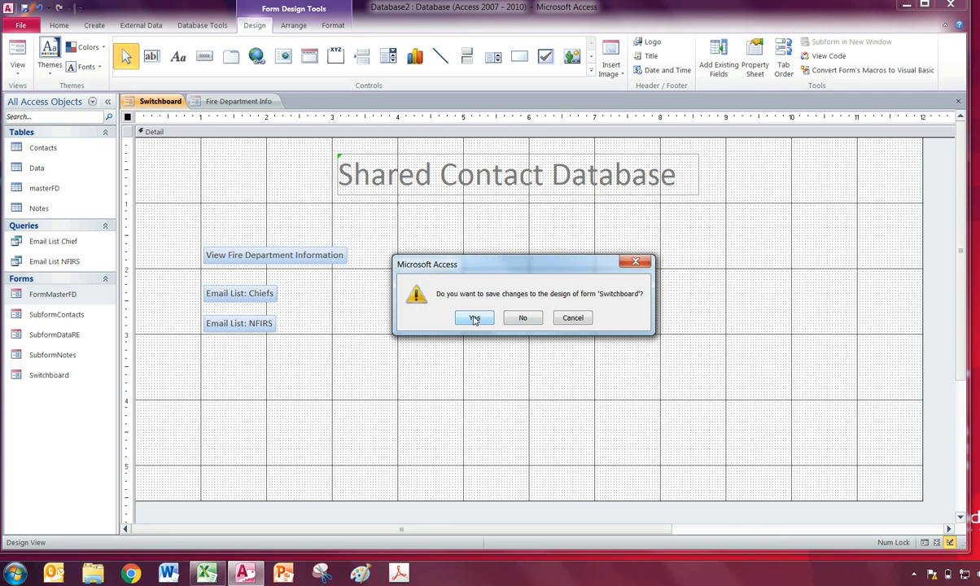
pyautogui.click(472, 318)
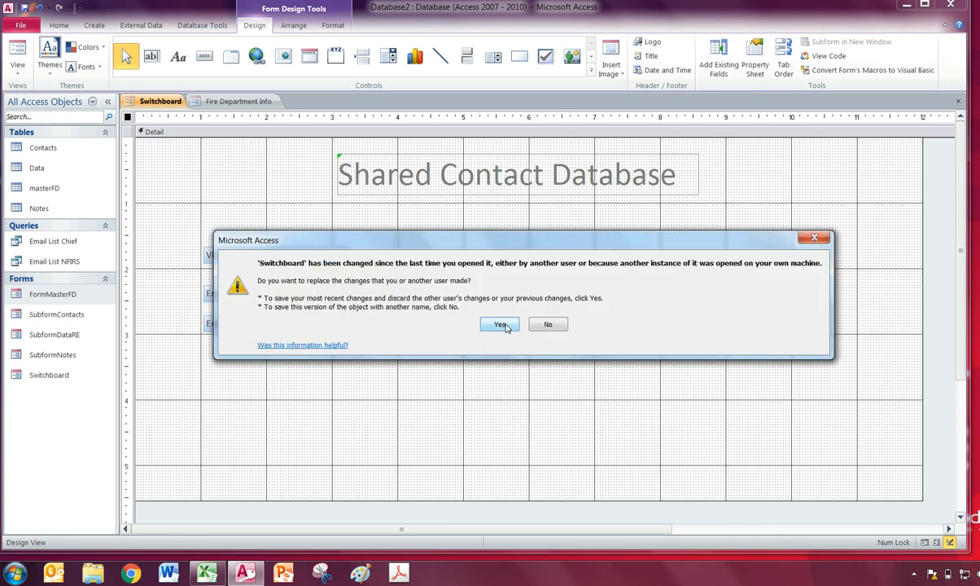
pyautogui.click(504, 326)
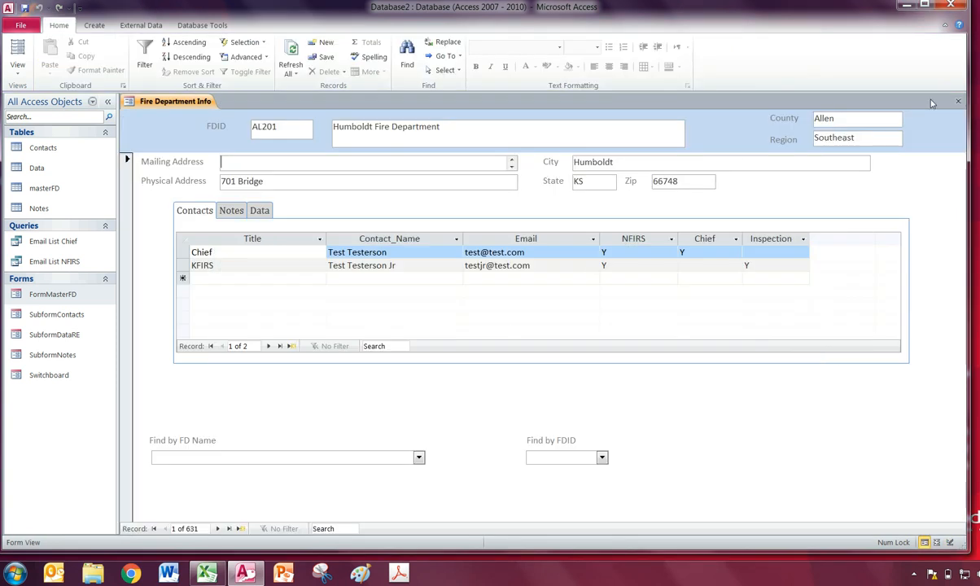
pyautogui.click(959, 101)
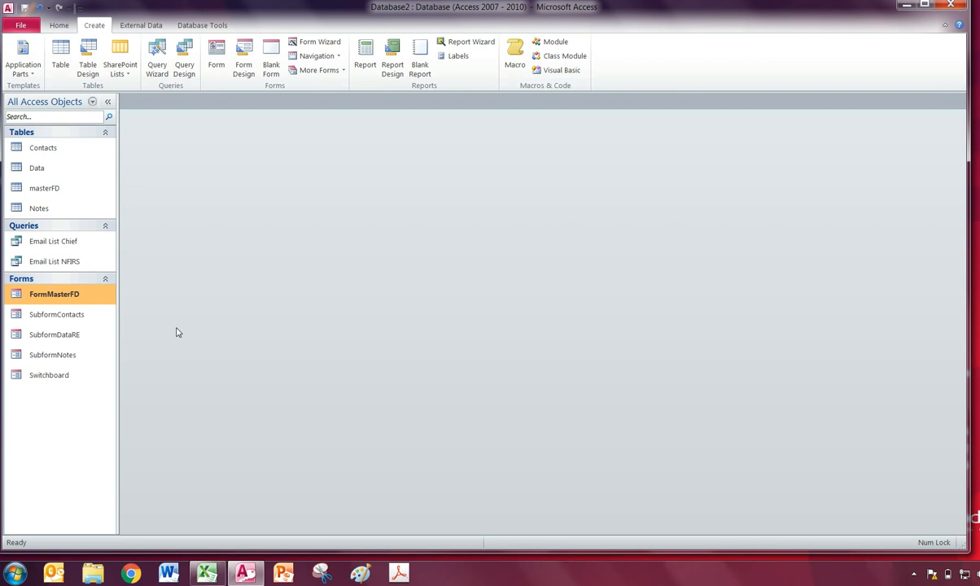
# - Reopen the Switchboard form to check its new caption
pyautogui.doubleClick(58, 362)
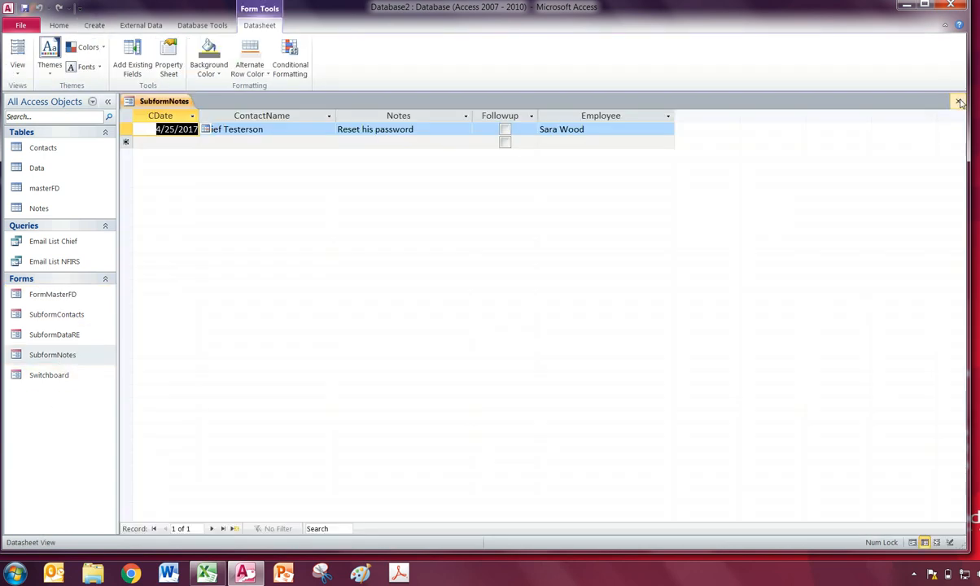
pyautogui.click(958, 100)
pyautogui.doubleClick(49, 376)
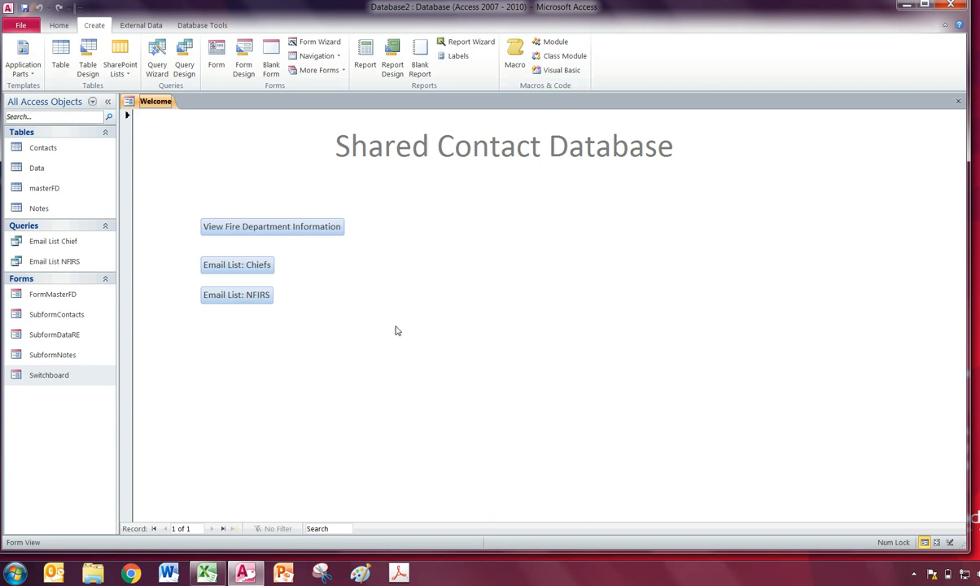
# - Open the finished Contacts Database.accdb to view its switchboard as an example, and close it again
pyautogui.rightClick(244, 573)
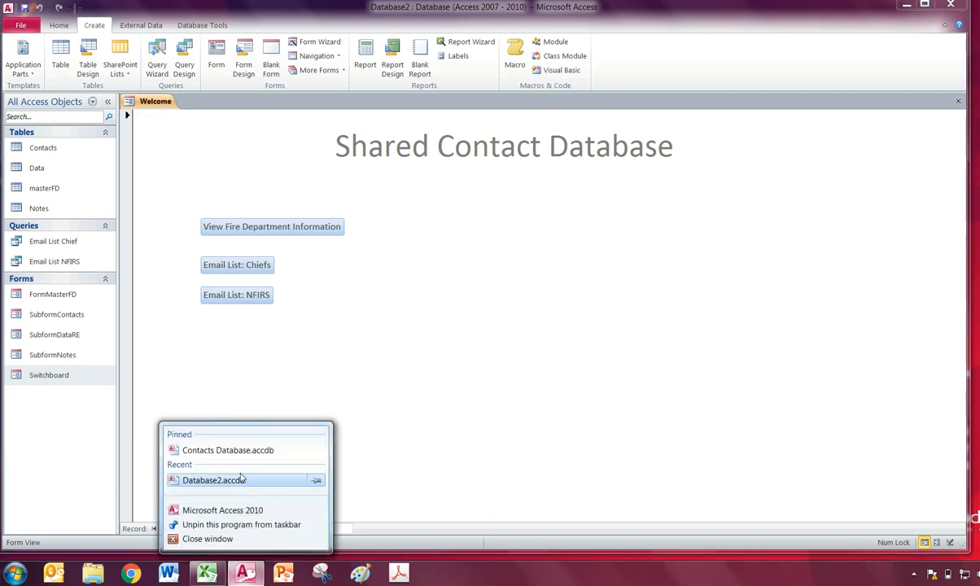
pyautogui.click(241, 448)
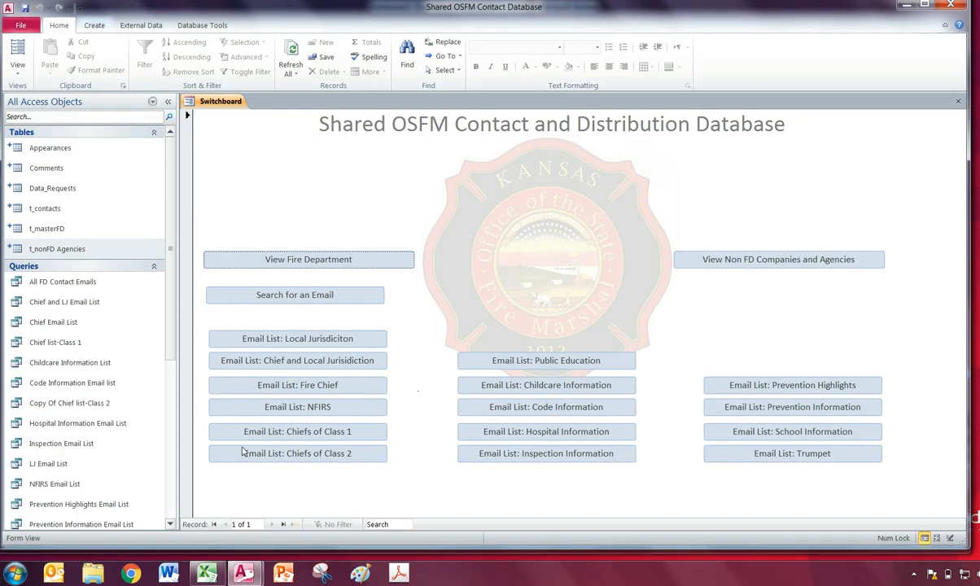
pyautogui.click(961, 6)
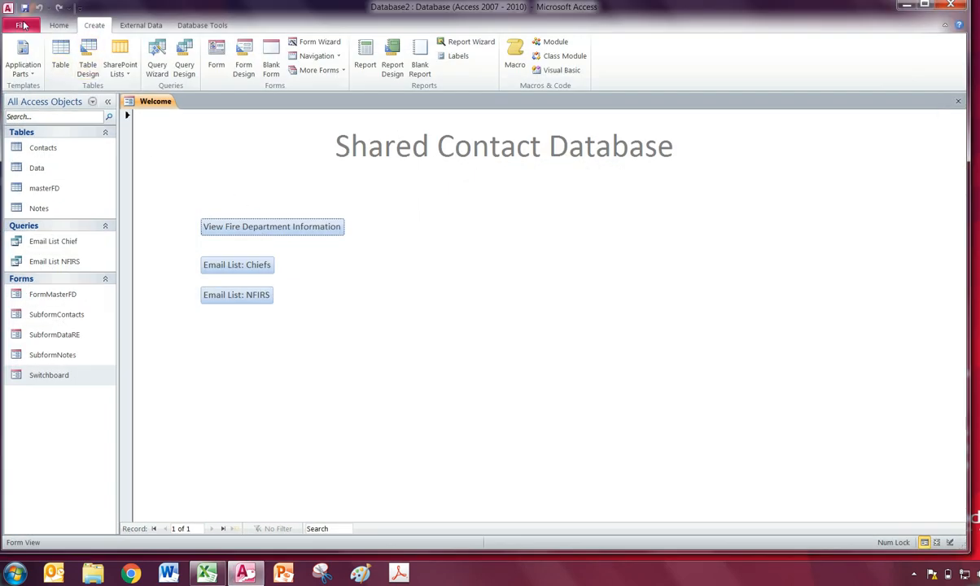
pyautogui.click(21, 24)
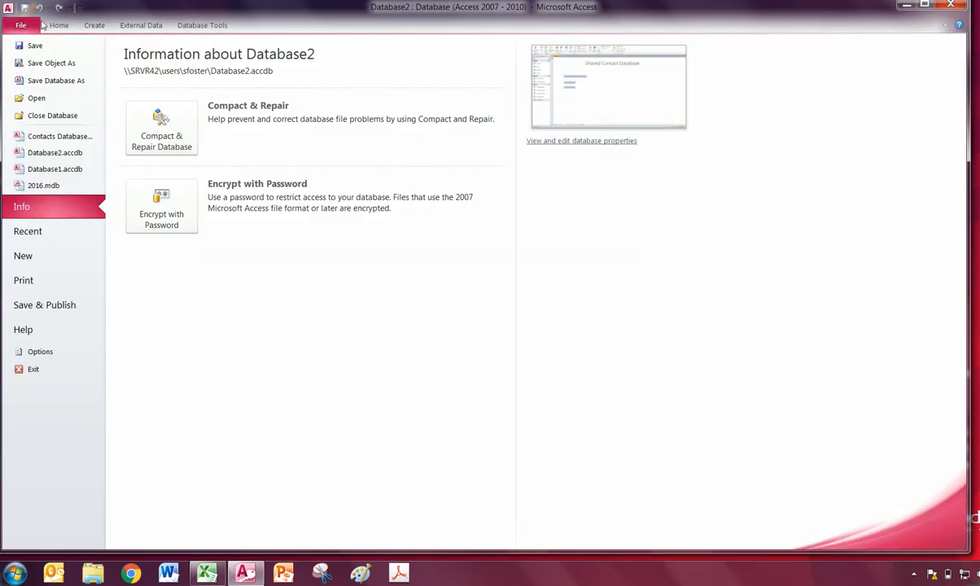
pyautogui.click(35, 351)
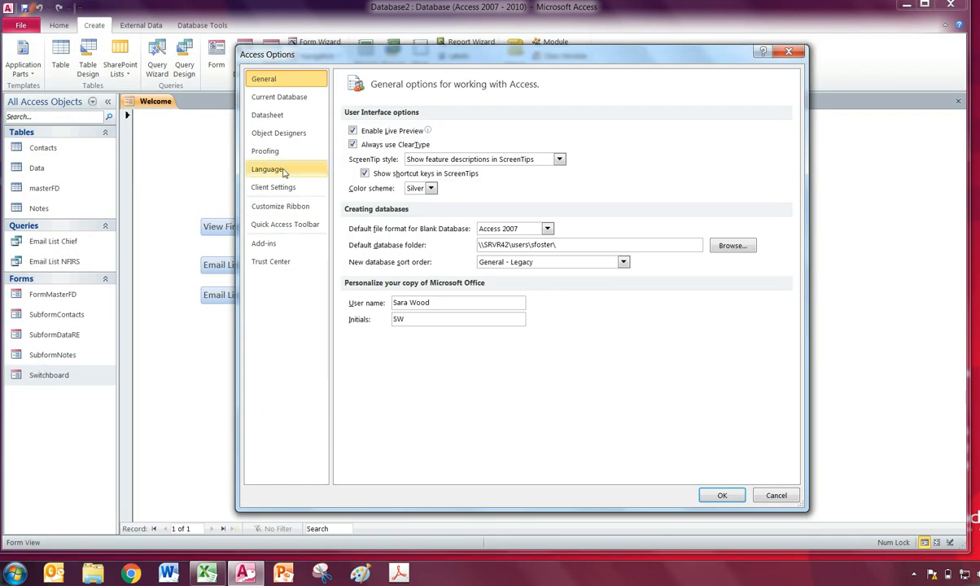
pyautogui.click(302, 99)
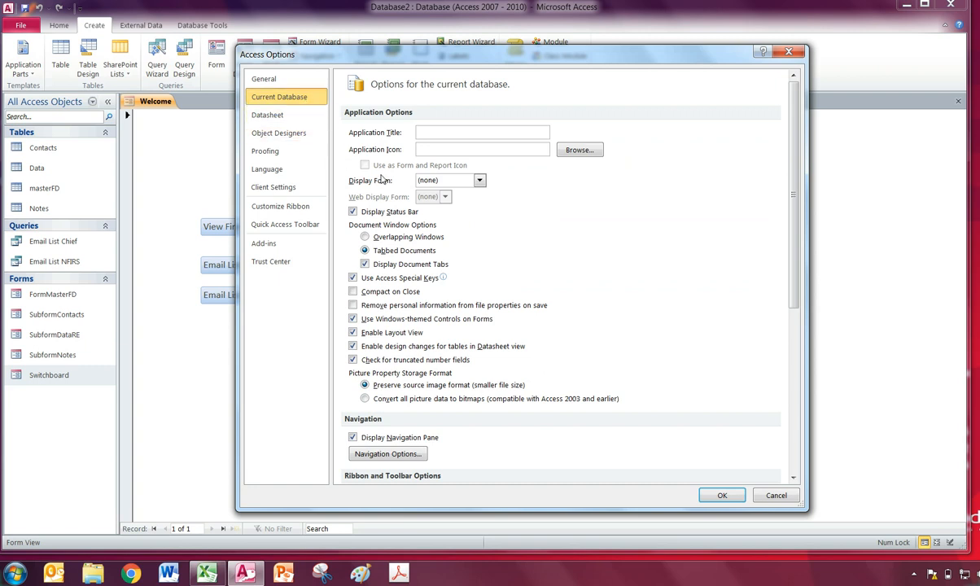
pyautogui.click(481, 181)
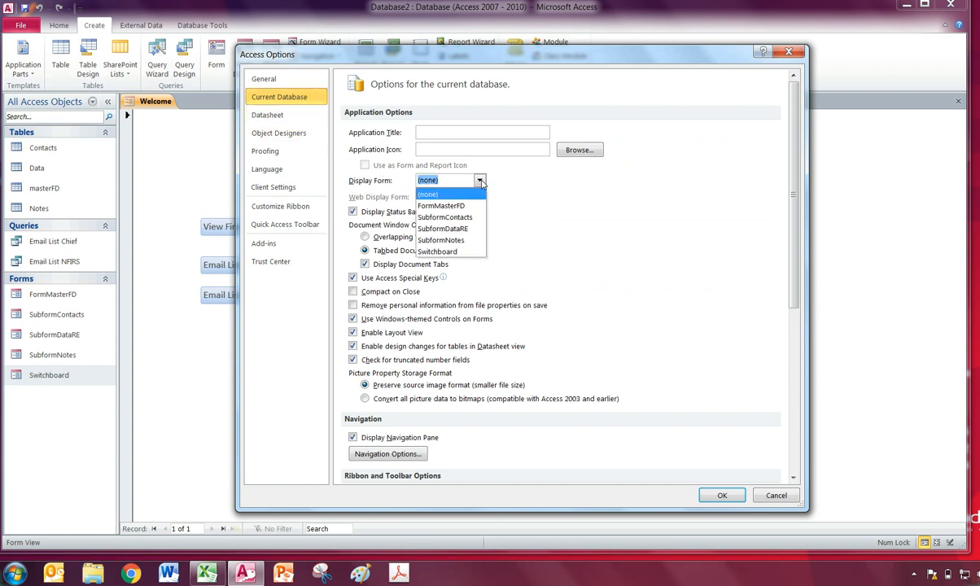
pyautogui.click(481, 182)
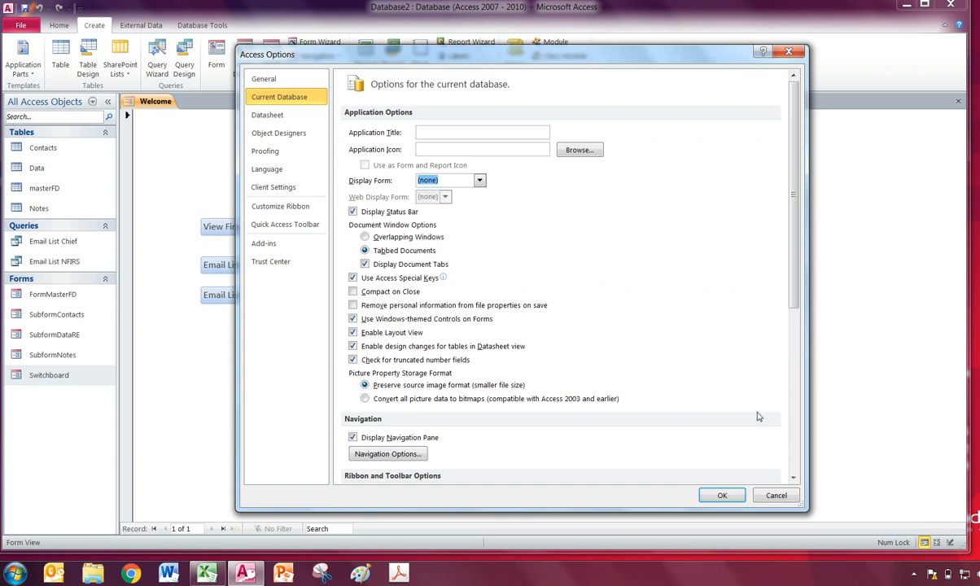
pyautogui.click(775, 495)
# - Set Switchboard as the display form in the current database options and accept the change
pyautogui.click(20, 25)
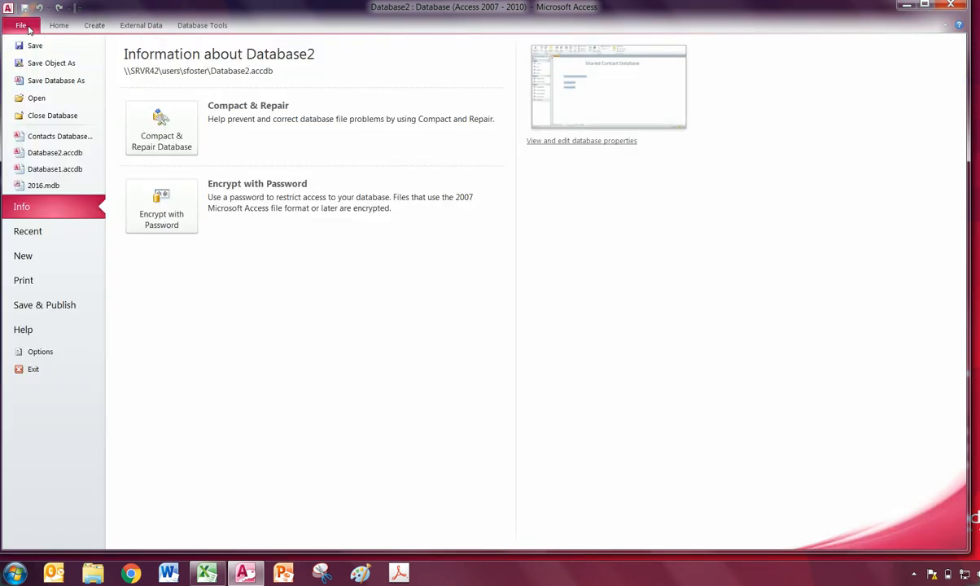
pyautogui.click(62, 348)
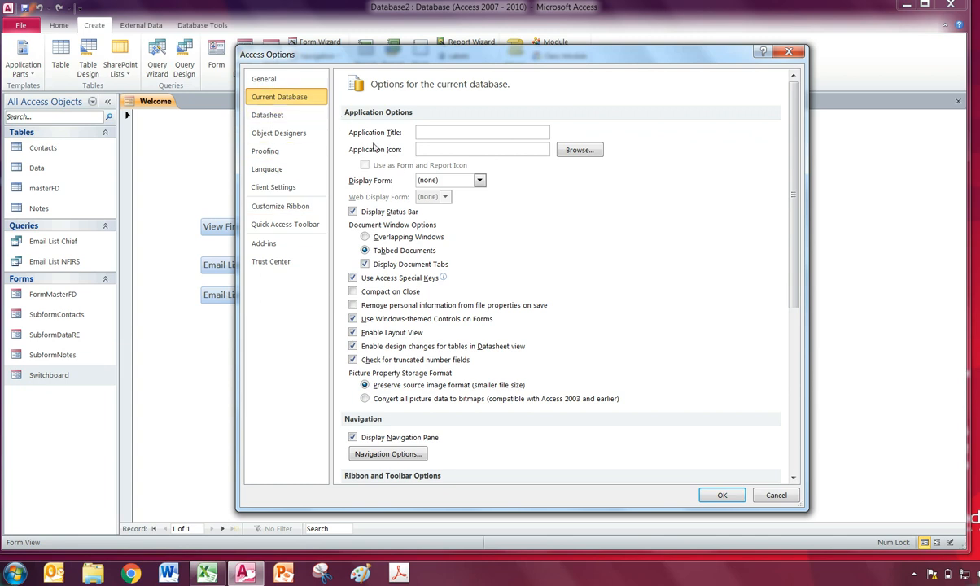
pyautogui.click(479, 181)
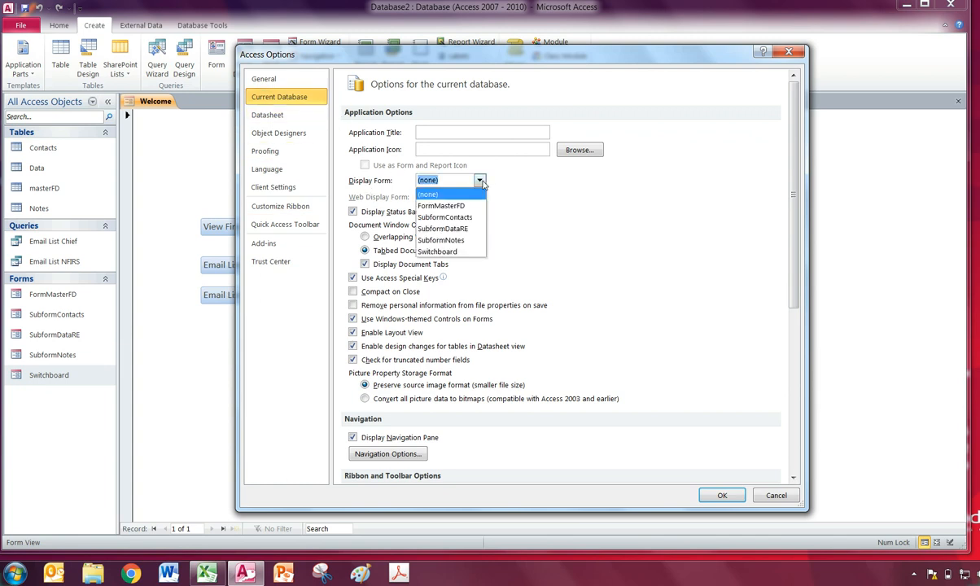
pyautogui.click(460, 253)
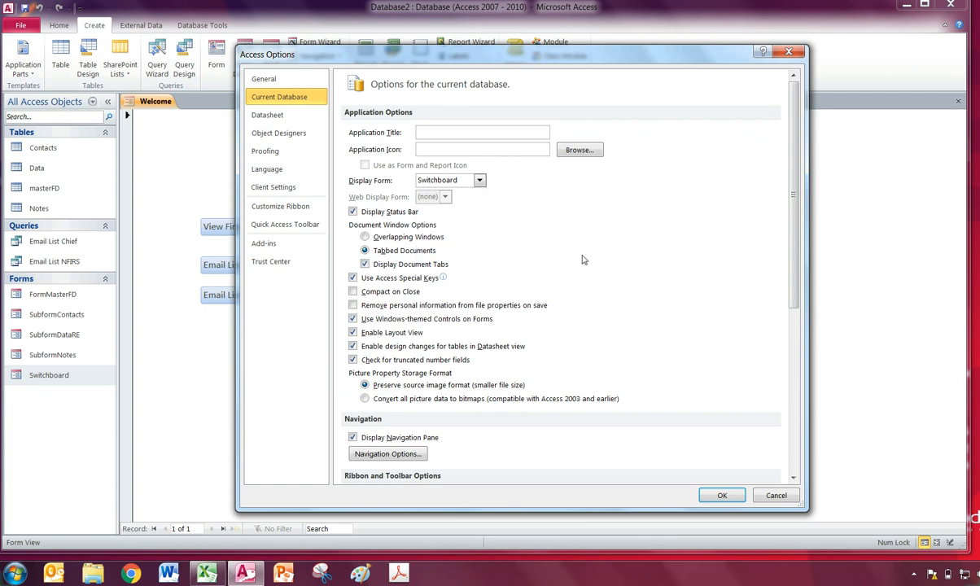
pyautogui.click(722, 496)
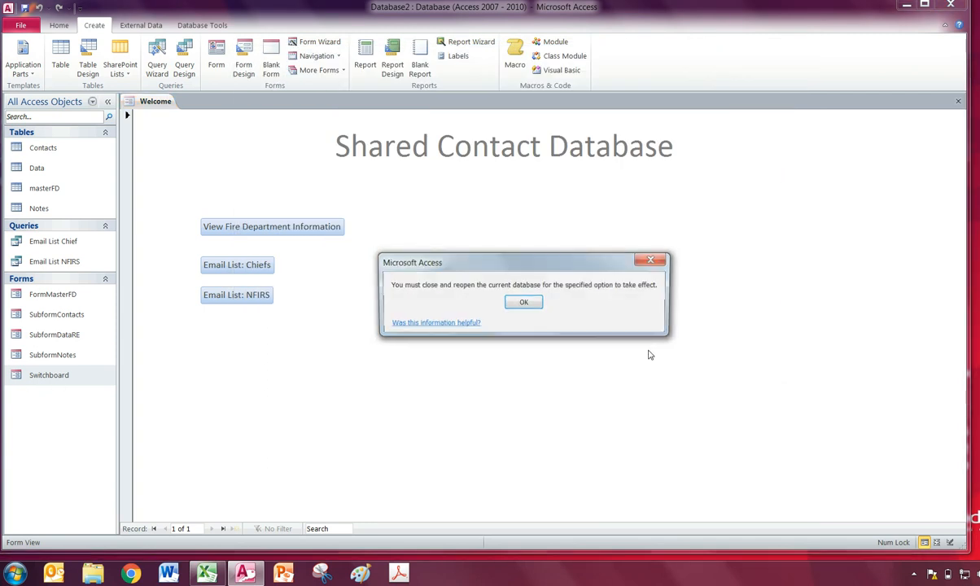
pyautogui.click(525, 303)
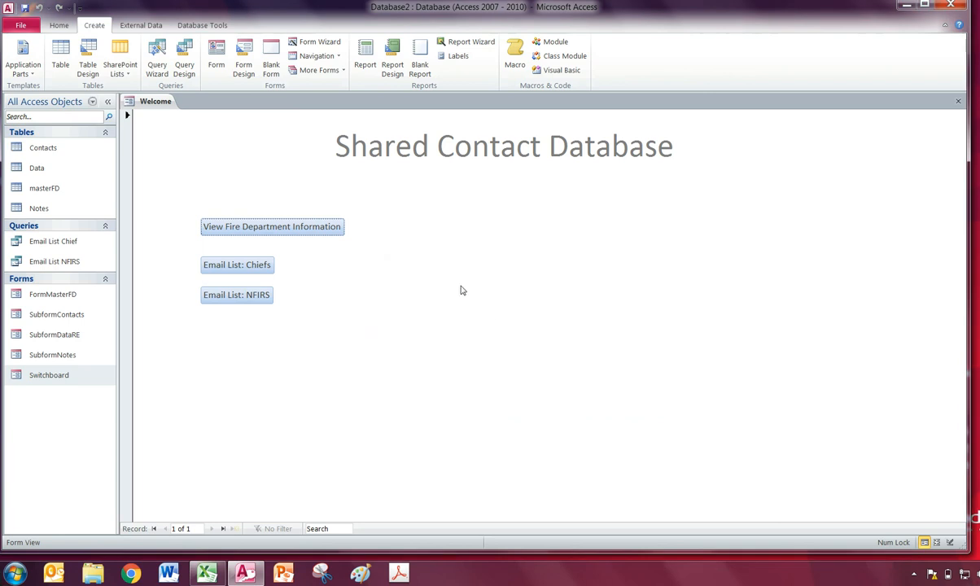
# - Open the fire department form from the switchboard and step through the contact records in its Contacts subform
pyautogui.click(264, 229)
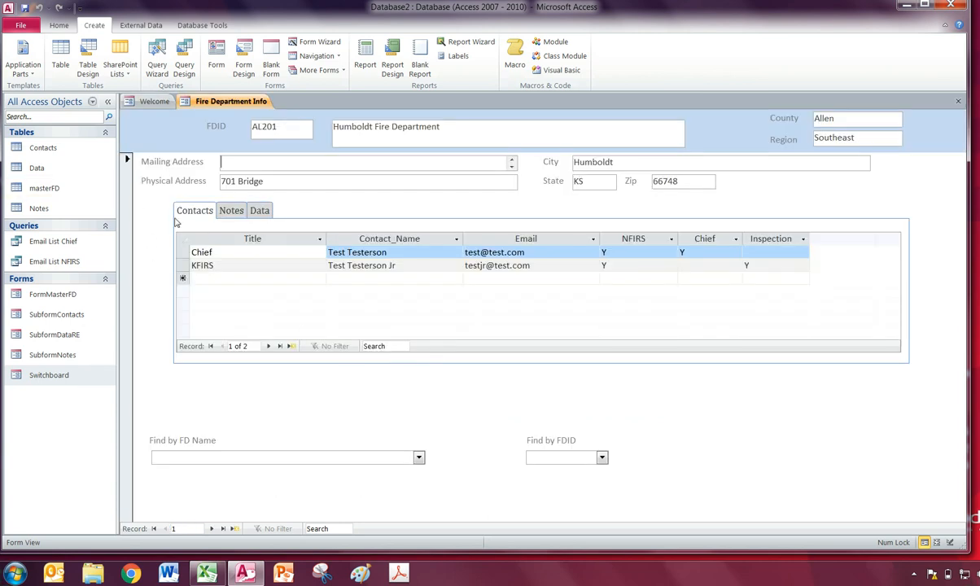
pyautogui.click(465, 266)
pyautogui.click(269, 346)
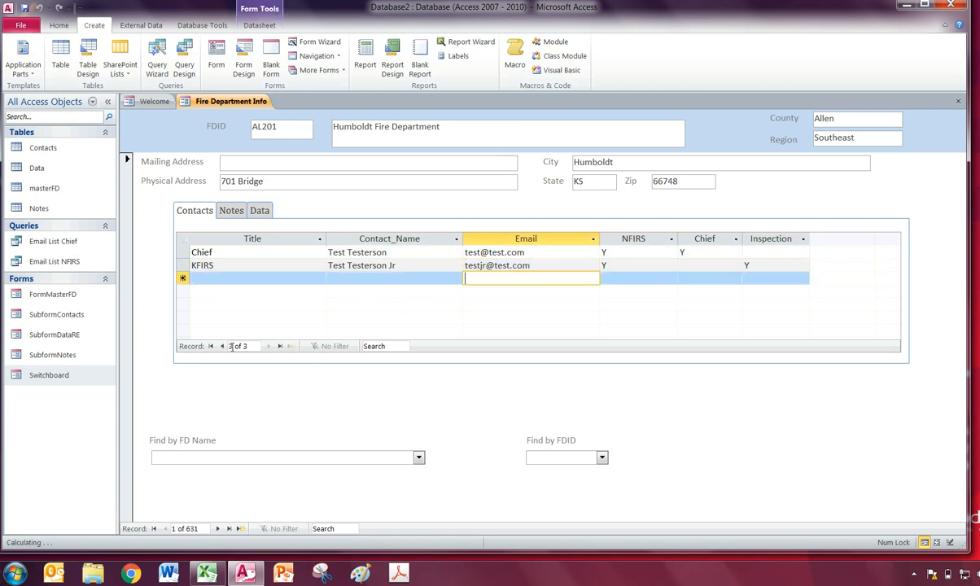
pyautogui.click(221, 346)
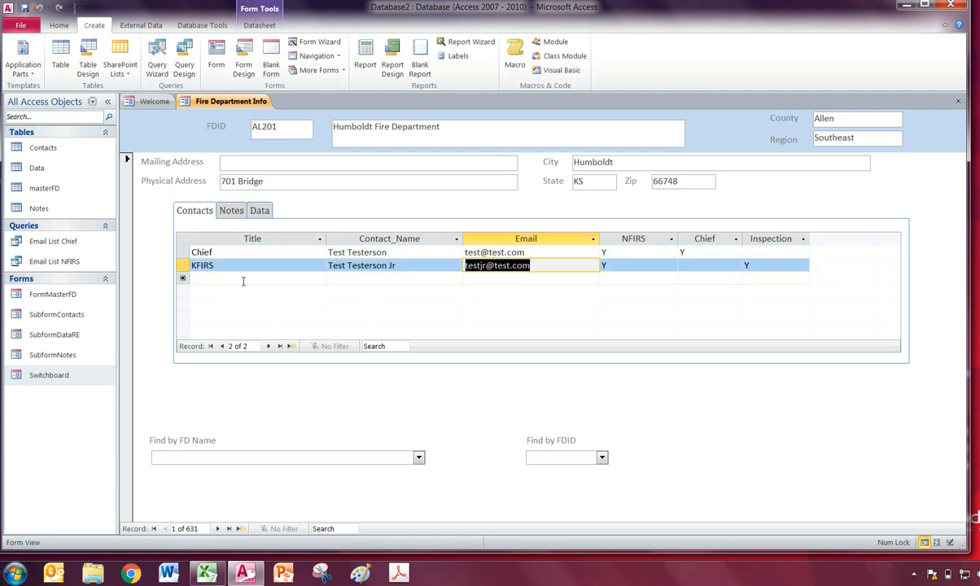
# - In the fire department form's Design View, set the Contacts subform's Record Selectors property to No
pyautogui.click(17, 71)
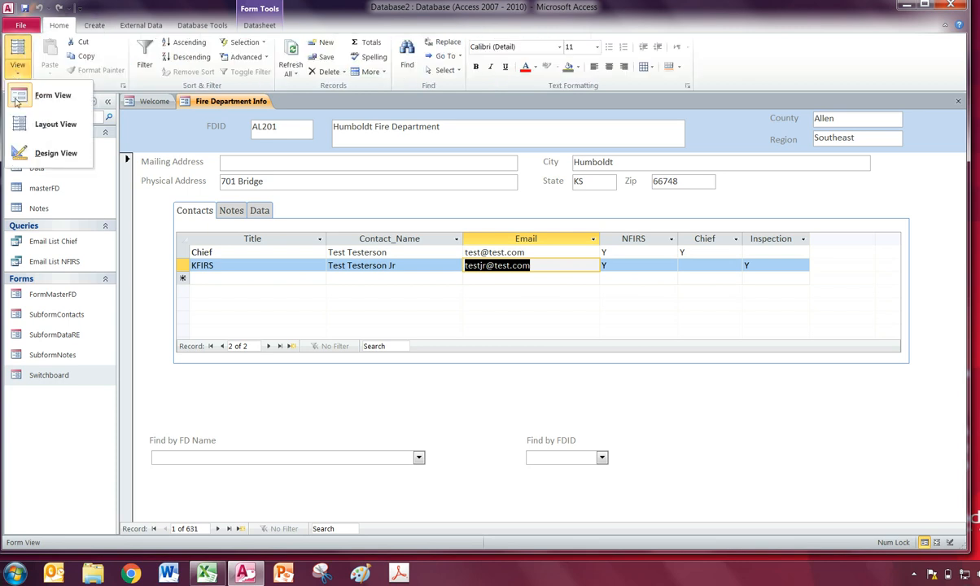
pyautogui.click(24, 152)
pyautogui.click(187, 280)
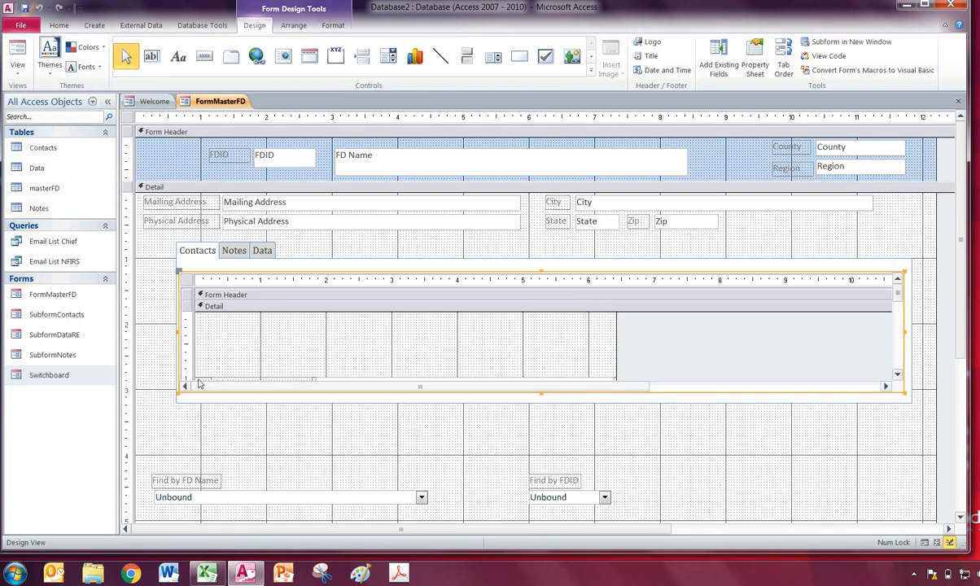
pyautogui.rightClick(187, 280)
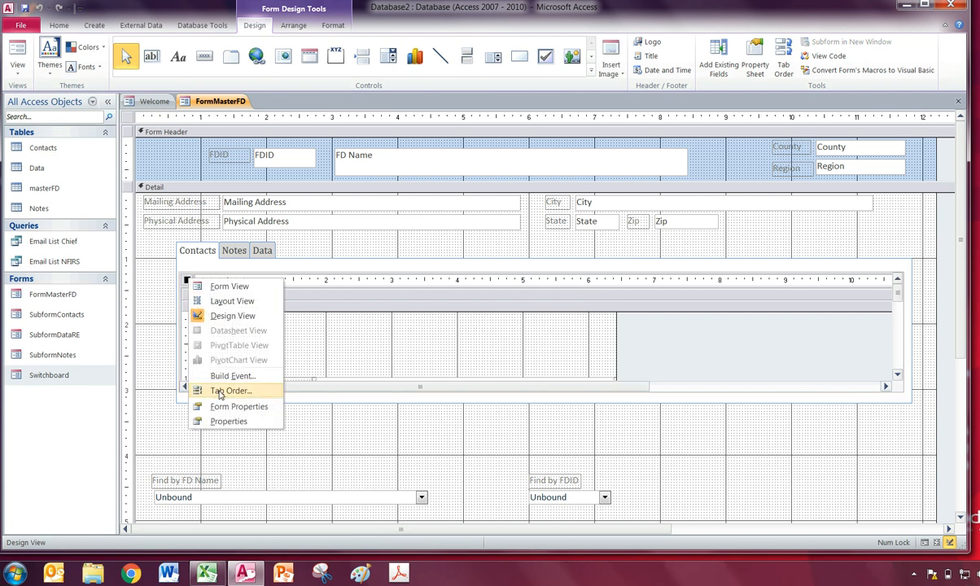
pyautogui.click(228, 421)
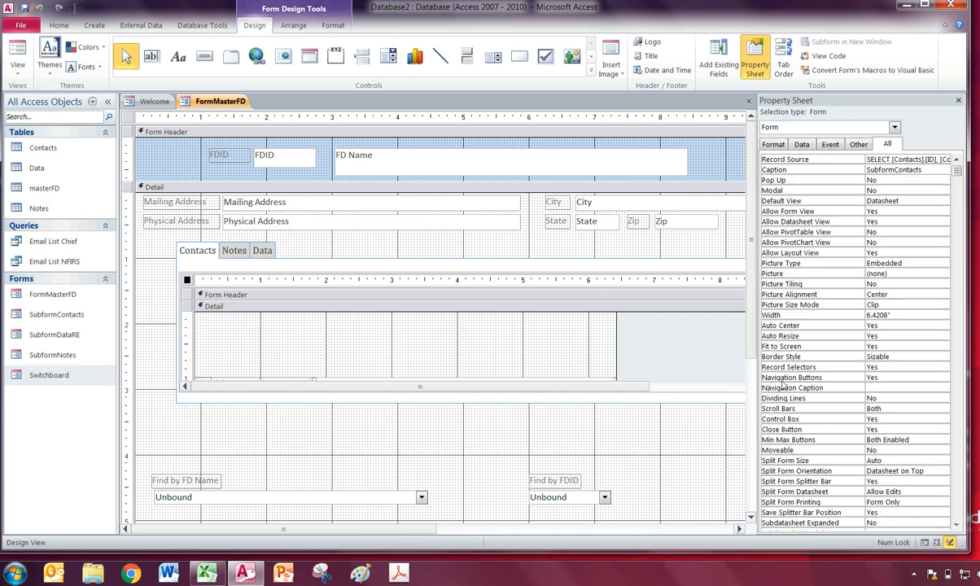
pyautogui.click(896, 408)
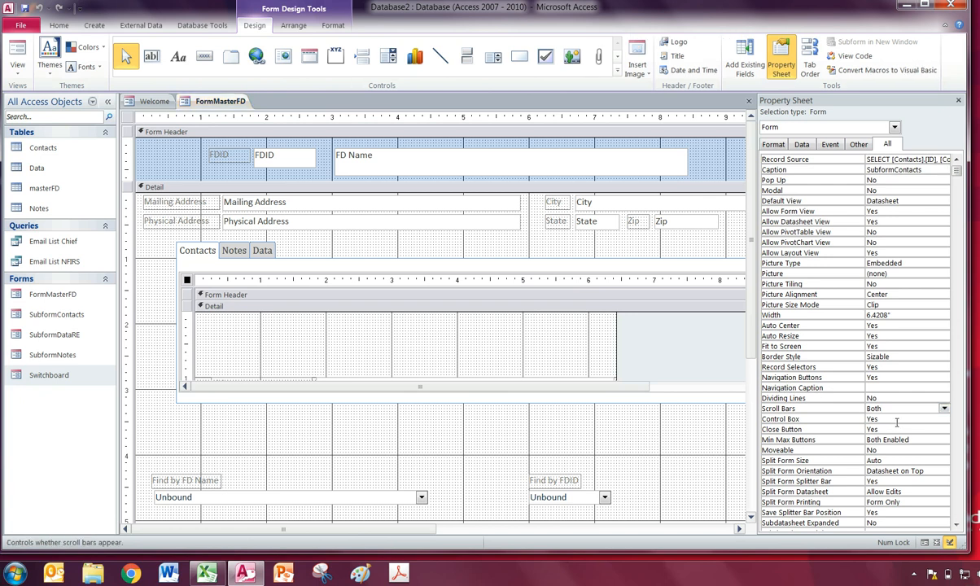
pyautogui.click(895, 377)
pyautogui.click(933, 368)
pyautogui.click(945, 368)
pyautogui.click(898, 388)
# - Set the Contacts subform's Navigation Buttons property to No and return the form to Form View
pyautogui.click(915, 378)
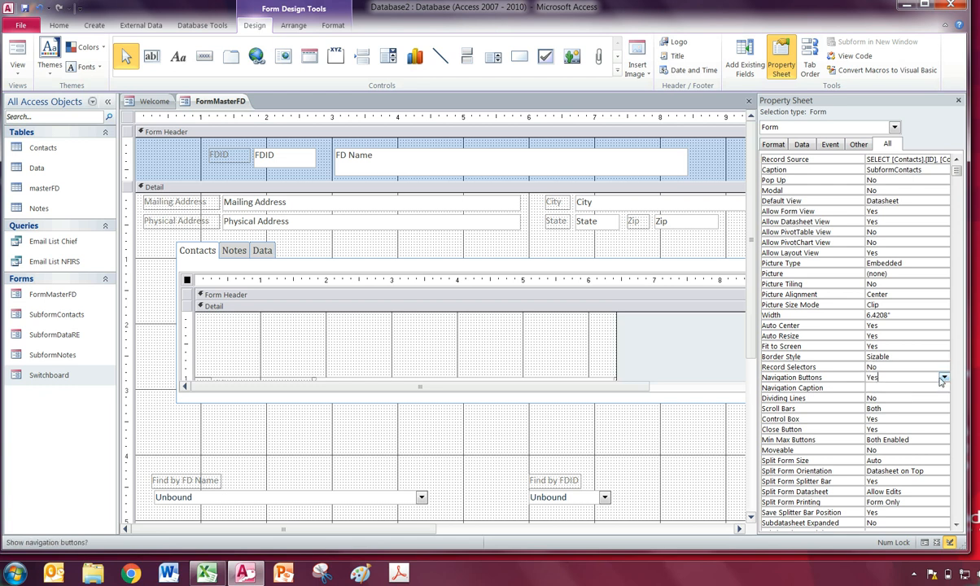
pyautogui.click(945, 377)
pyautogui.click(879, 398)
pyautogui.click(958, 101)
pyautogui.click(23, 53)
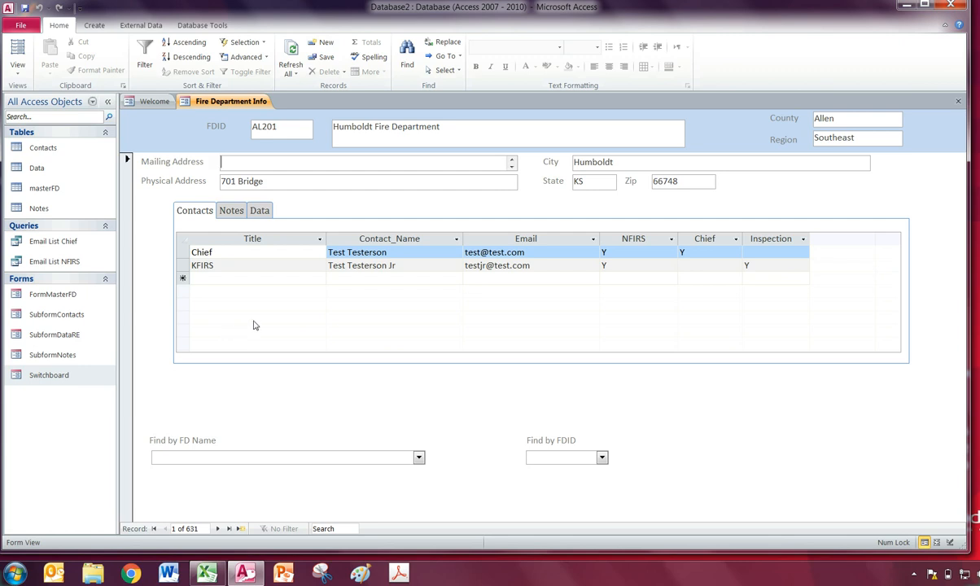
# - Reopen the Contacts subform's properties in Design View and review its Record Selectors and Navigation Buttons settings
pyautogui.click(18, 71)
pyautogui.click(44, 156)
pyautogui.click(187, 281)
pyautogui.rightClick(186, 281)
pyautogui.click(218, 406)
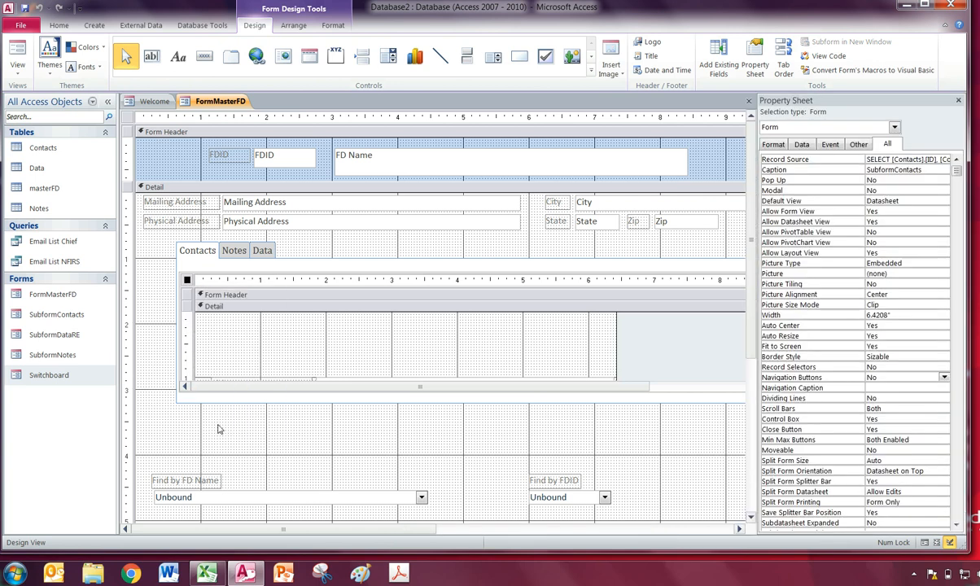
pyautogui.click(794, 367)
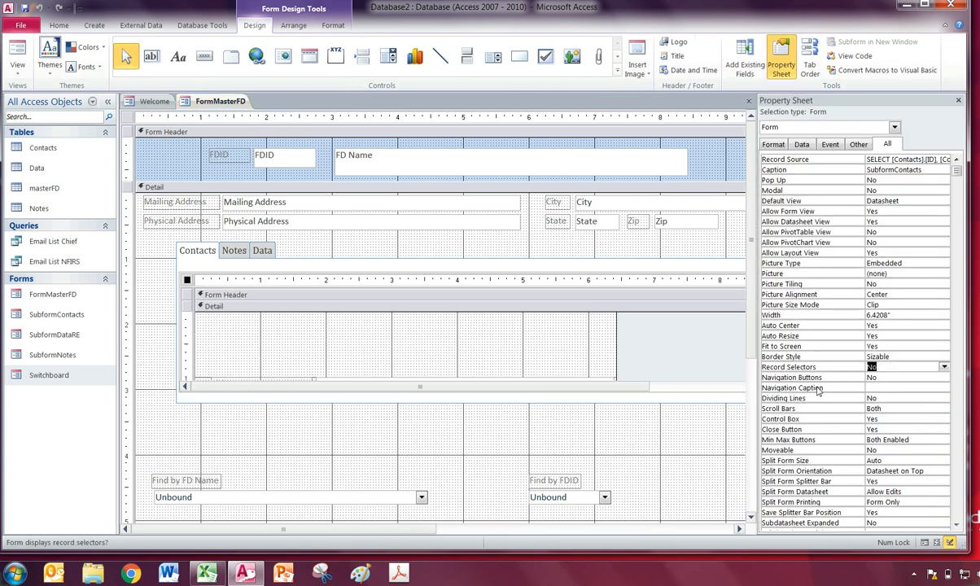
pyautogui.click(824, 378)
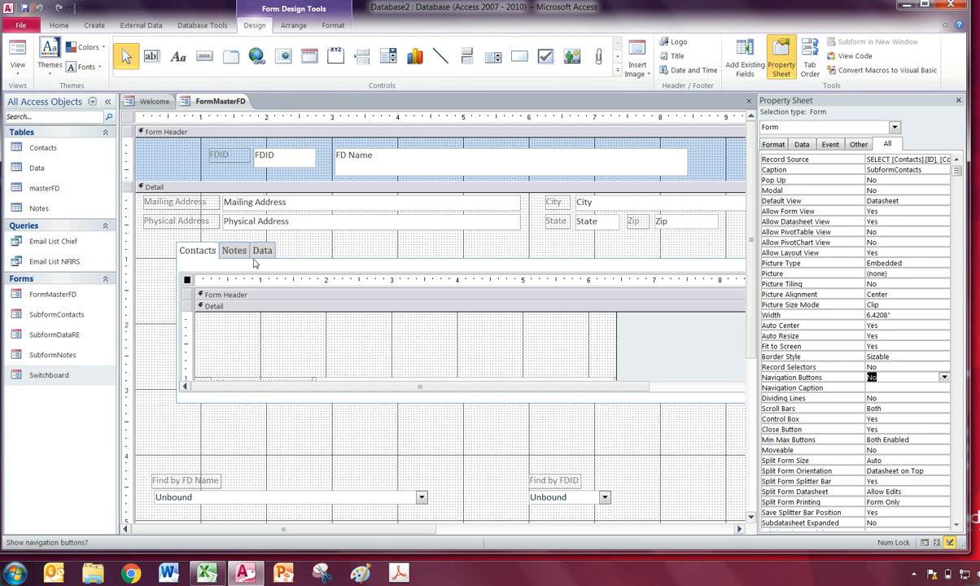
# - Set Record Selectors and Navigation Buttons to No for the subform on the Notes page
pyautogui.click(190, 252)
pyautogui.click(237, 252)
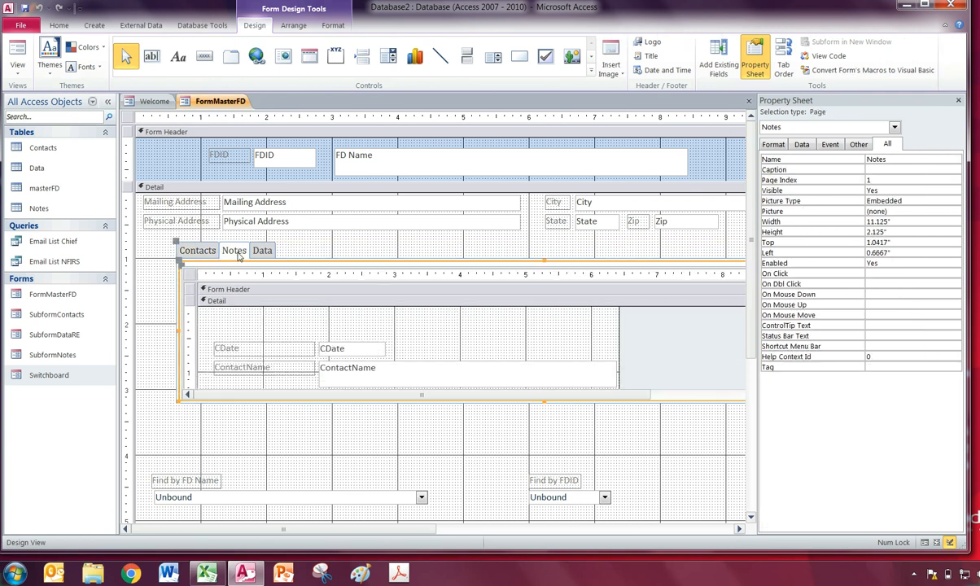
pyautogui.click(191, 281)
pyautogui.click(189, 275)
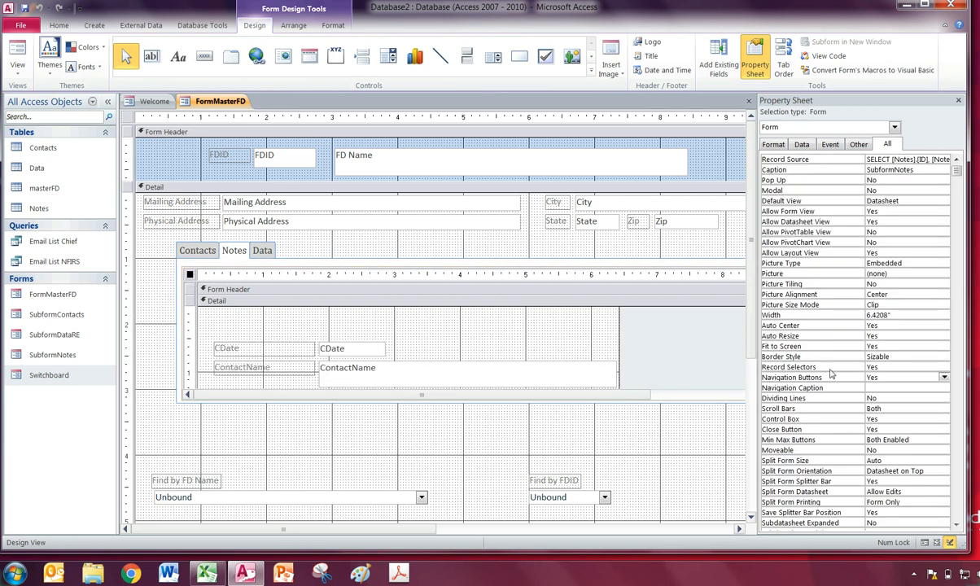
pyautogui.click(915, 365)
pyautogui.click(945, 367)
pyautogui.click(901, 385)
pyautogui.click(901, 377)
pyautogui.click(945, 377)
pyautogui.click(900, 399)
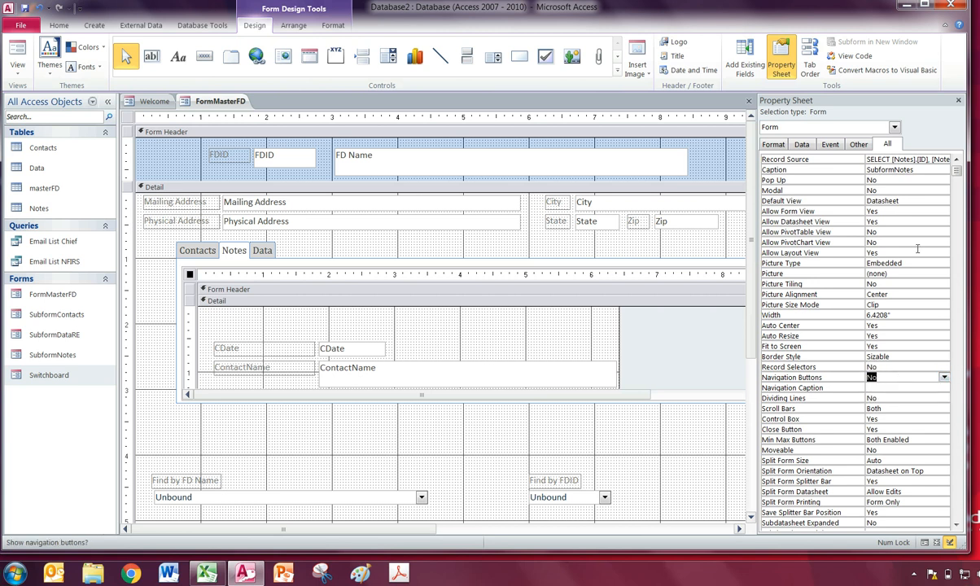
# - Set Record Selectors and Navigation Buttons to No for the Data page's subform, and close the Property Sheet
pyautogui.click(254, 243)
pyautogui.click(264, 253)
pyautogui.click(179, 259)
pyautogui.click(182, 265)
pyautogui.click(932, 367)
pyautogui.click(945, 368)
pyautogui.click(897, 388)
pyautogui.click(911, 377)
pyautogui.click(944, 378)
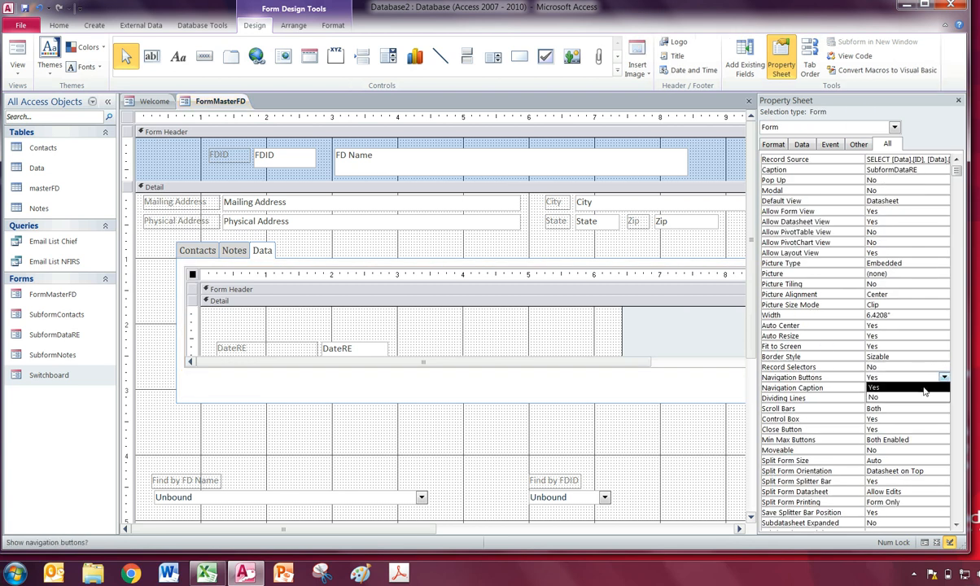
pyautogui.click(887, 397)
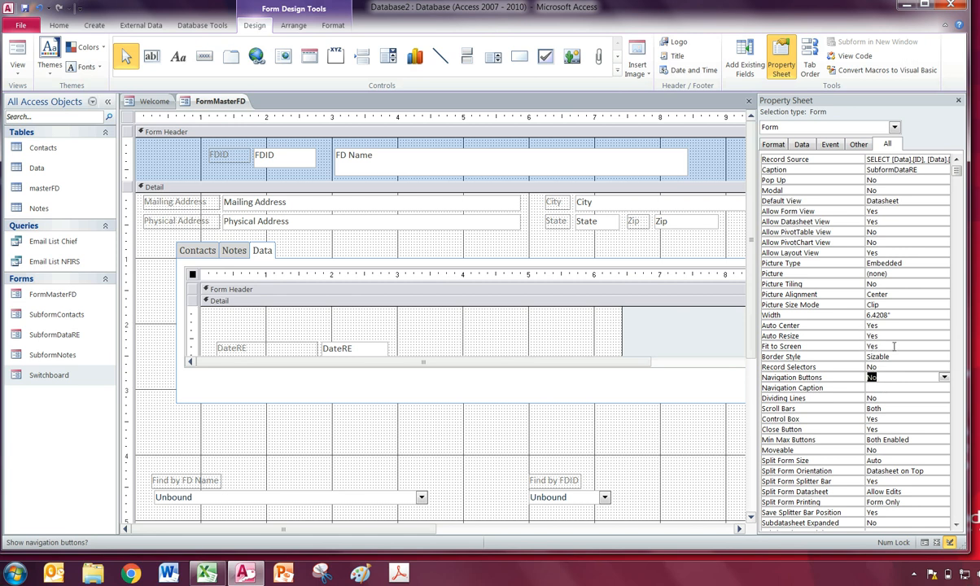
pyautogui.click(925, 357)
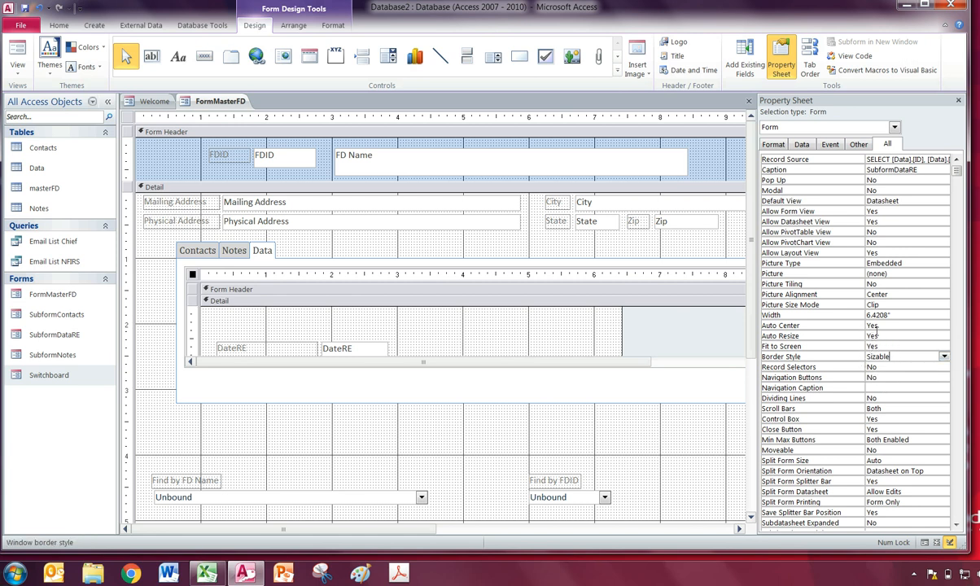
pyautogui.click(958, 100)
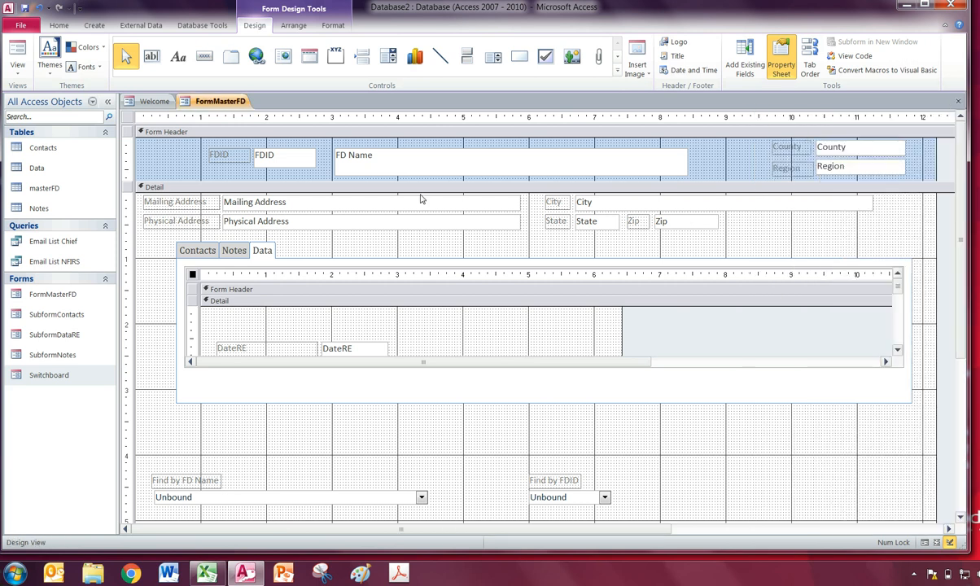
# - Switch the fire department form to Form View and check the subforms on the Contacts, Notes and Data pages
pyautogui.click(17, 56)
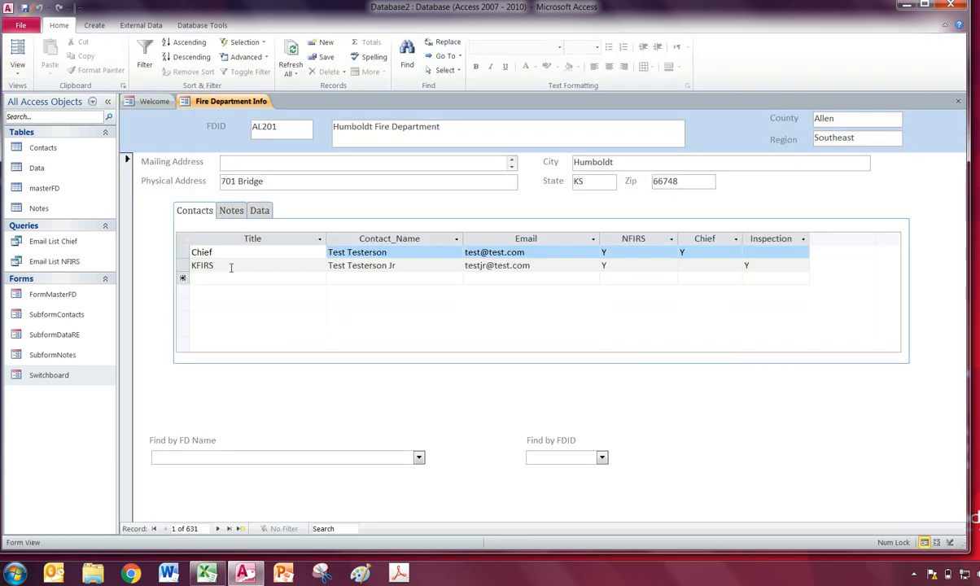
pyautogui.click(229, 211)
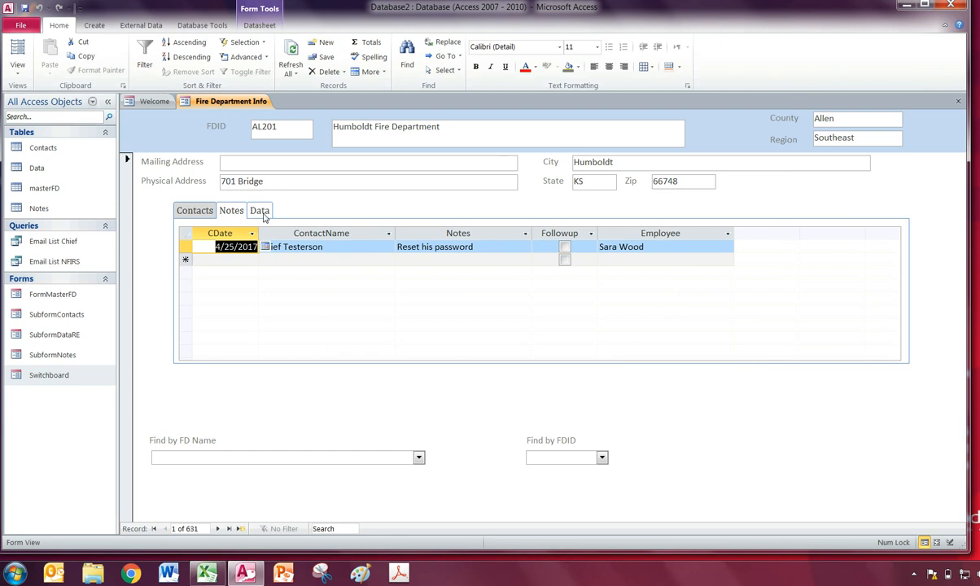
pyautogui.click(261, 211)
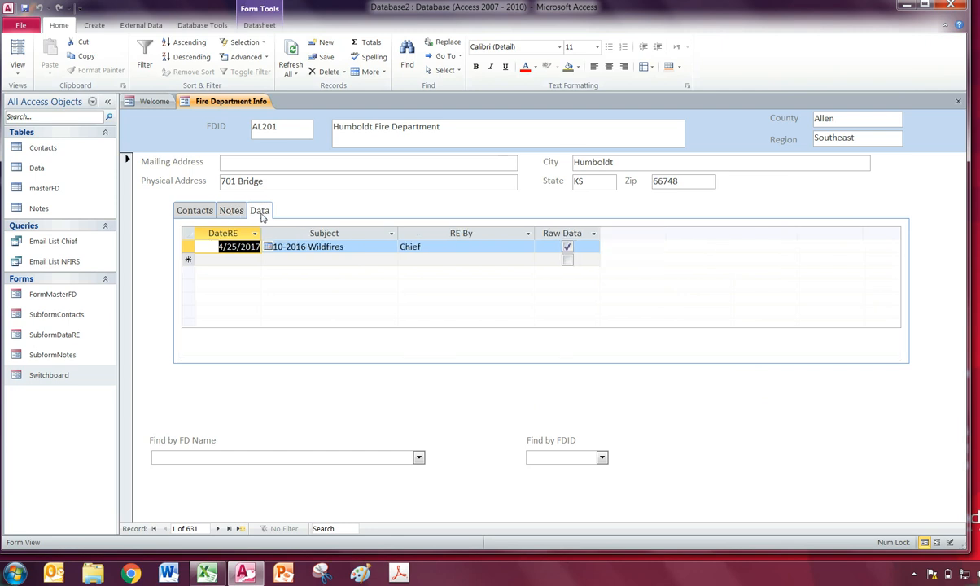
pyautogui.click(194, 210)
pyautogui.click(232, 211)
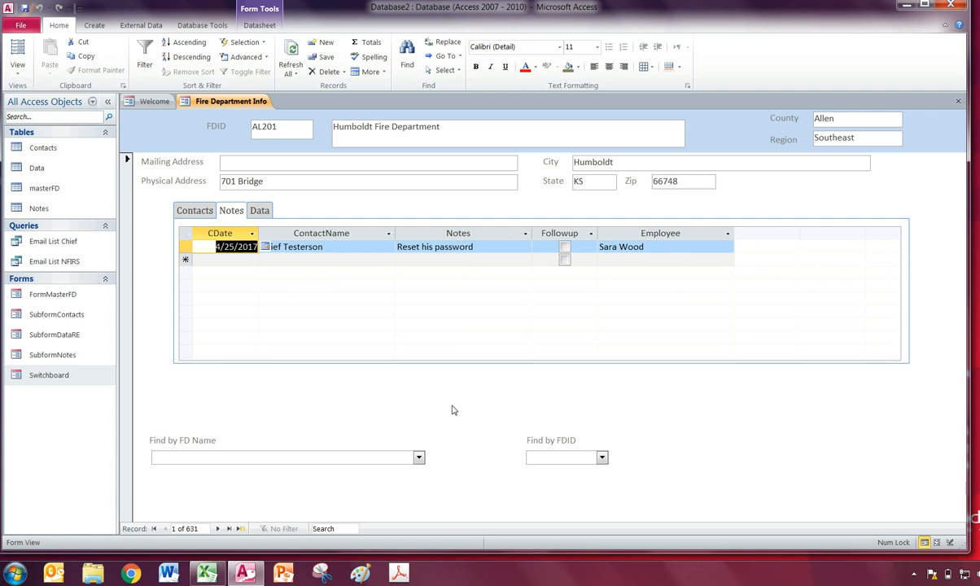
pyautogui.click(194, 211)
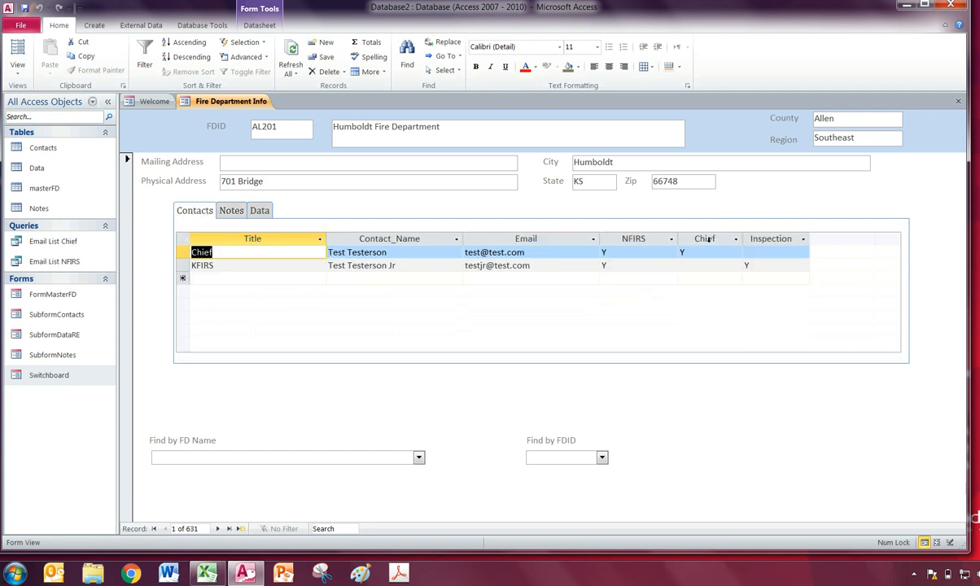
# - Bring up the available object actions for the Contacts table
pyautogui.click(62, 150)
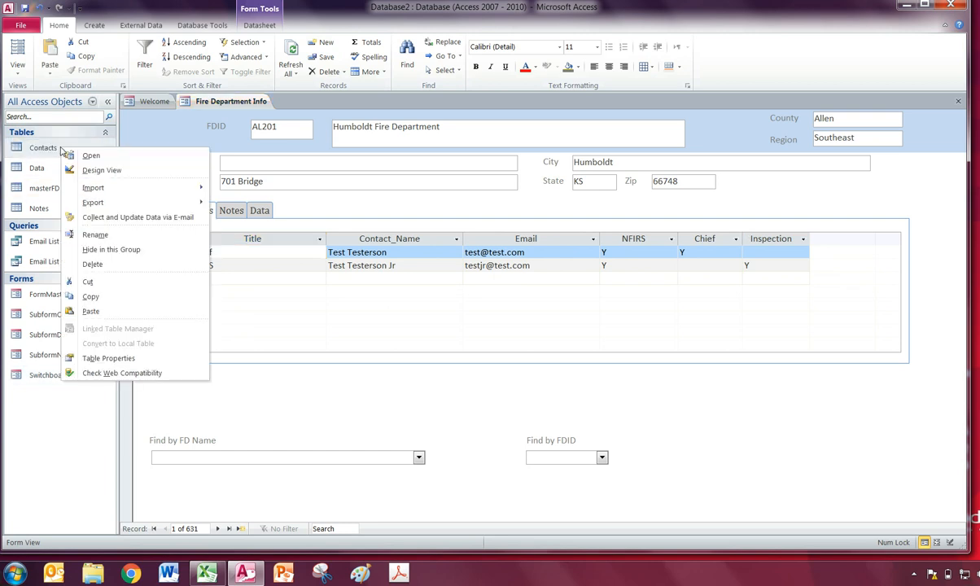